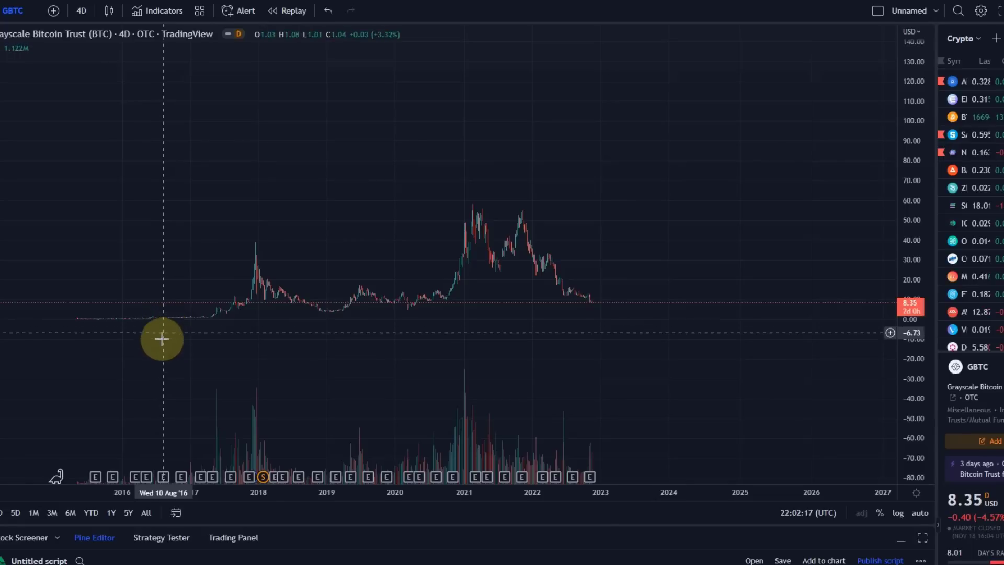
- Draw an Elliott impulse wave from about 1.39 in May 2016 through about 39.94, 3.91, 75.34 and 57.31 to about 88.90
left_click_drag(434, 338, 512, 329)
left_click_drag(921, 404, 910, 183)
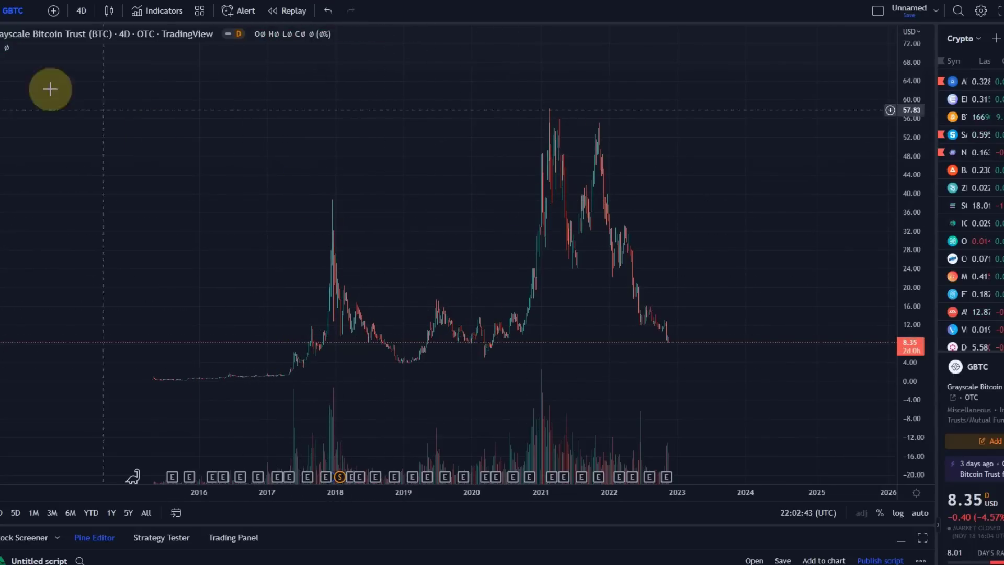
left_click(1, 145)
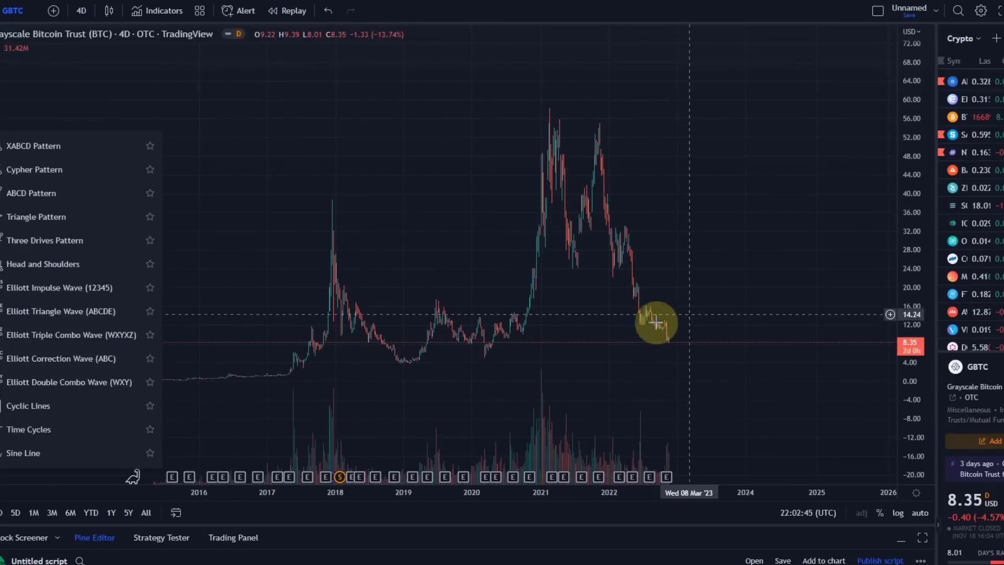
left_click(133, 288)
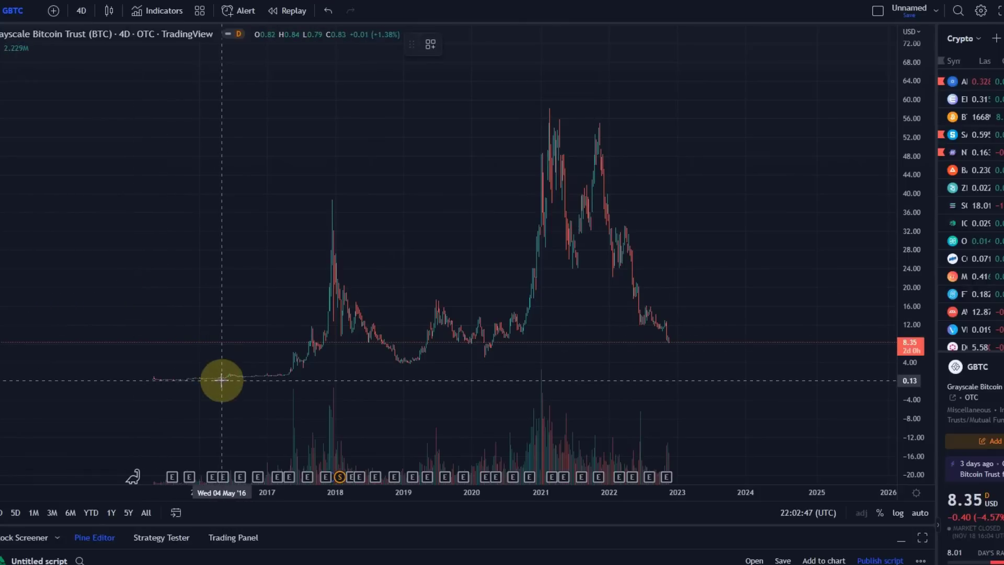
left_click_drag(225, 374, 332, 194)
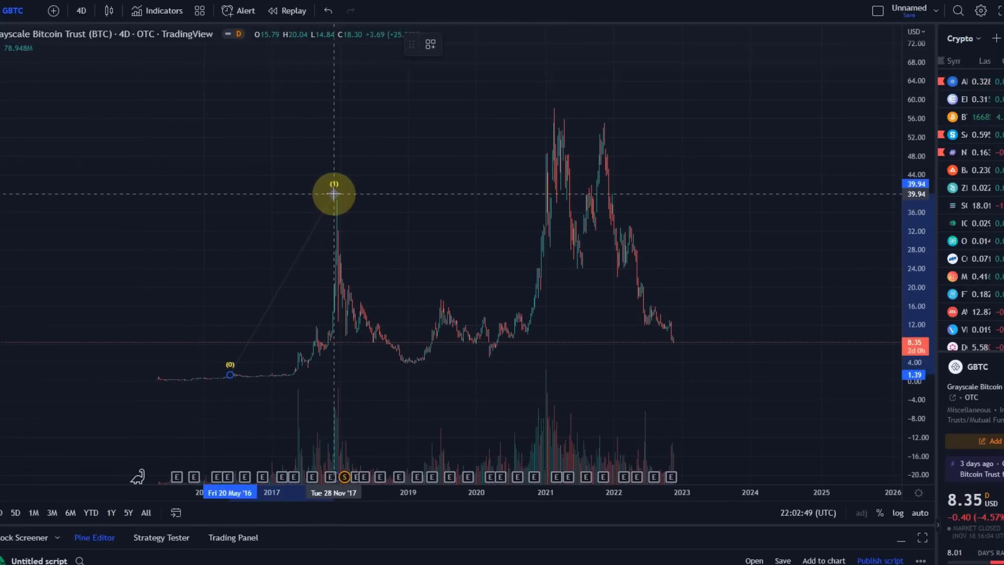
left_click(334, 195)
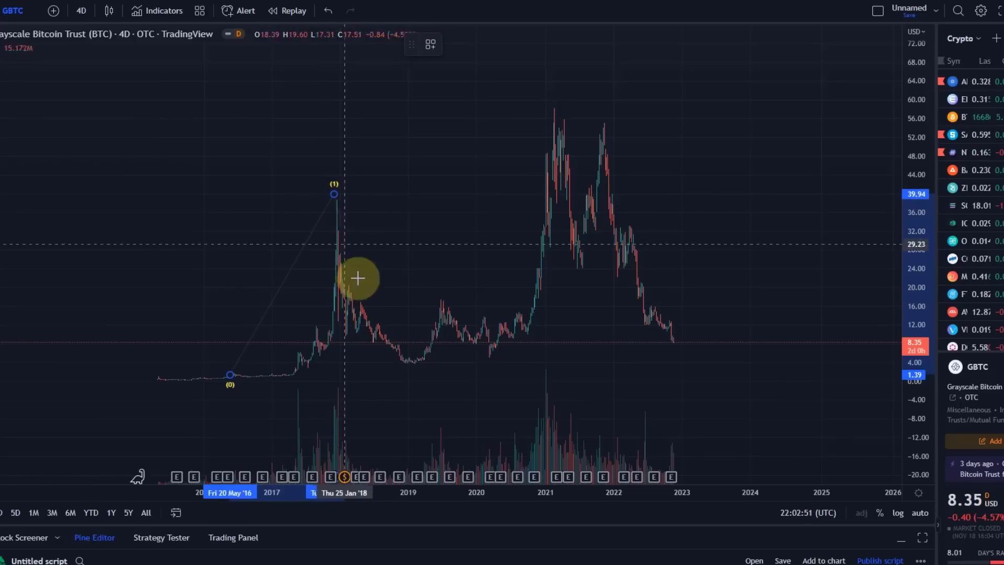
left_click(413, 363)
left_click(735, 28)
left_click_drag(919, 61, 922, 206)
left_click(799, 153)
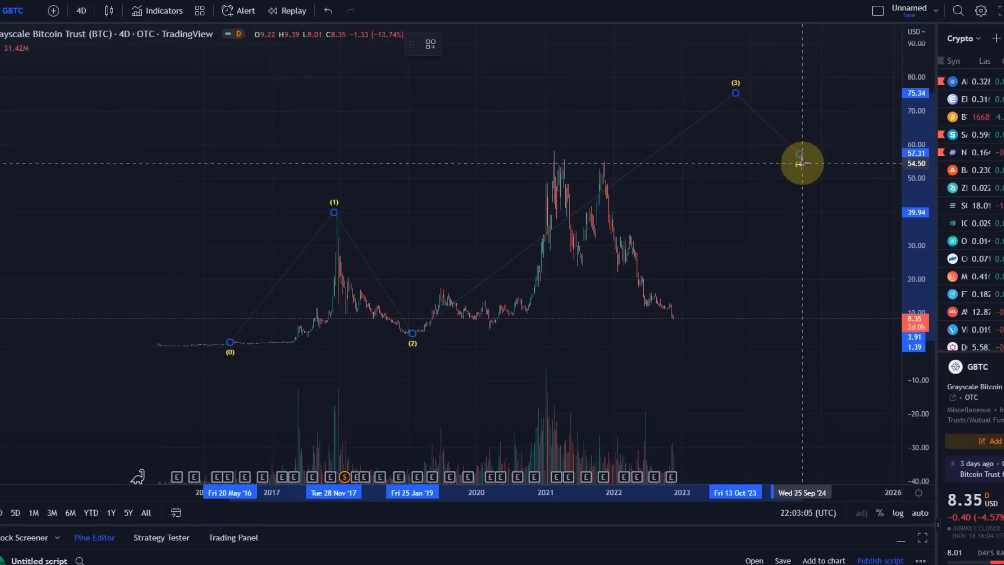
left_click(866, 48)
- Reposition the impulse wave's points: (3) at about 116.63, (4) at about 72.76 and (5) at about 140.85
left_click_drag(863, 121, 755, 224)
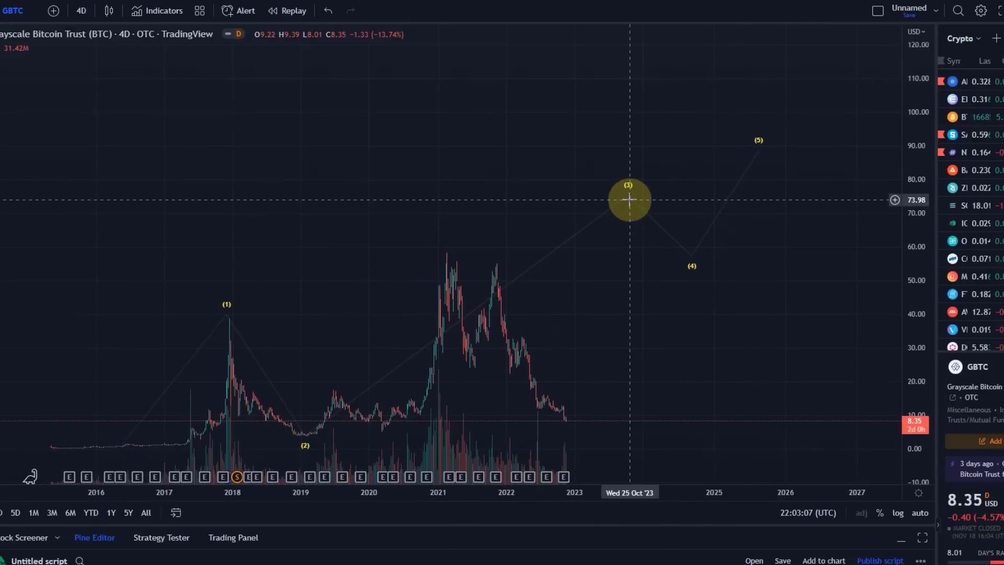
left_click_drag(629, 196, 678, 99)
mouse_move(691, 252)
left_mouse_down()
mouse_move(702, 229)
mouse_move(692, 251)
left_mouse_up()
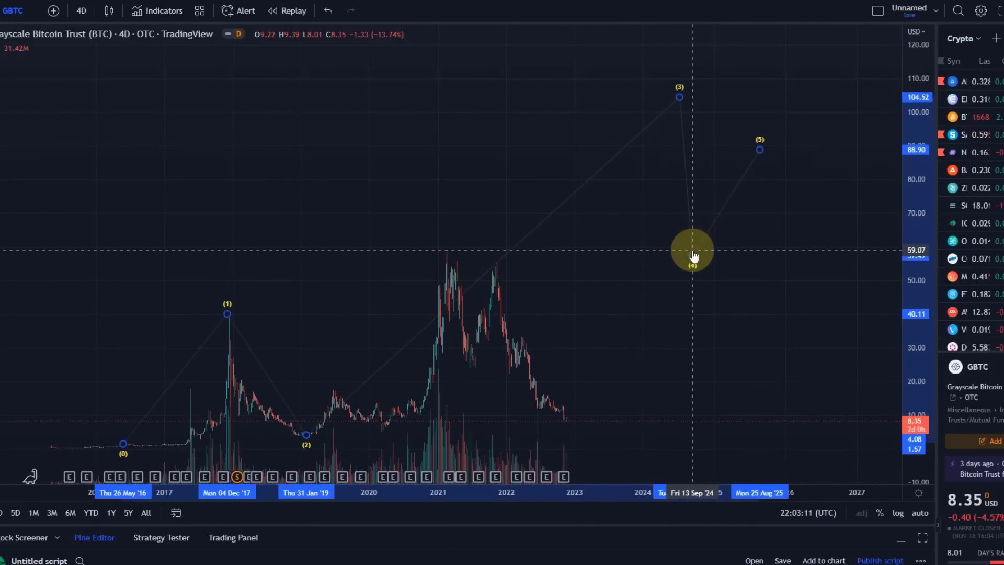
left_click_drag(761, 264, 668, 313)
left_click_drag(598, 305, 642, 254)
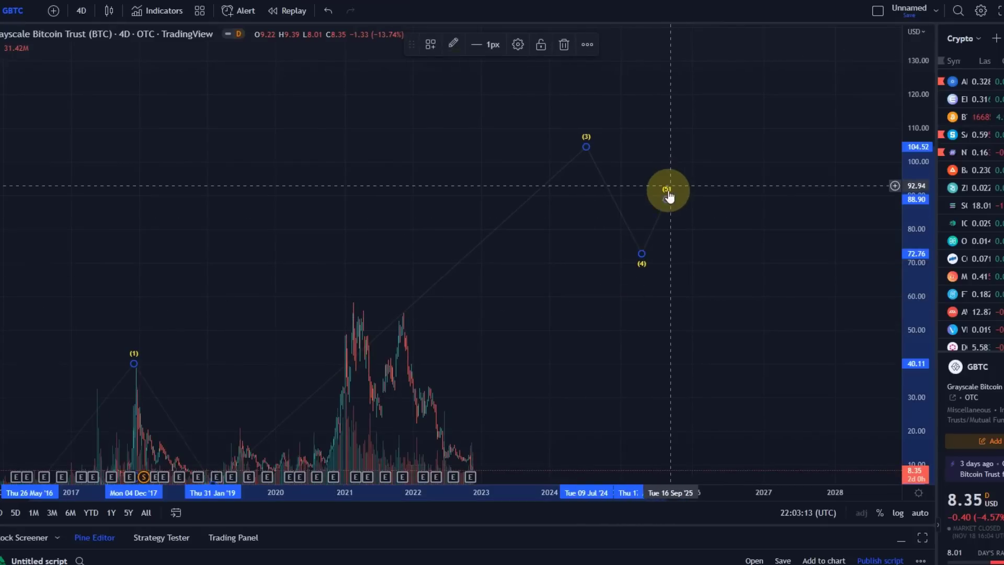
left_click_drag(714, 150, 761, 25)
left_click_drag(588, 148, 619, 106)
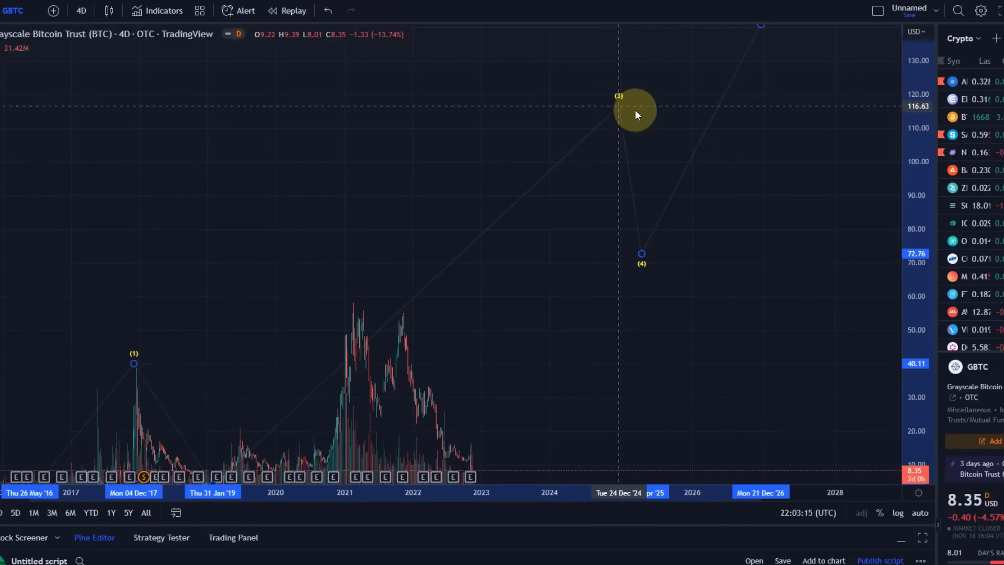
left_click_drag(730, 163, 698, 223)
- Set the degree of the impulse wave to Minute
left_click(588, 165)
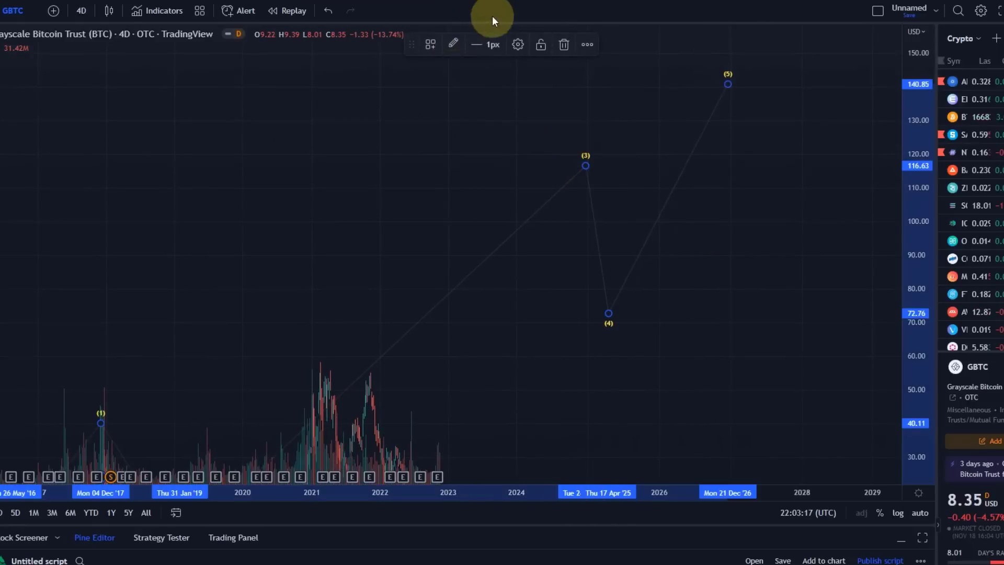
left_click(454, 44)
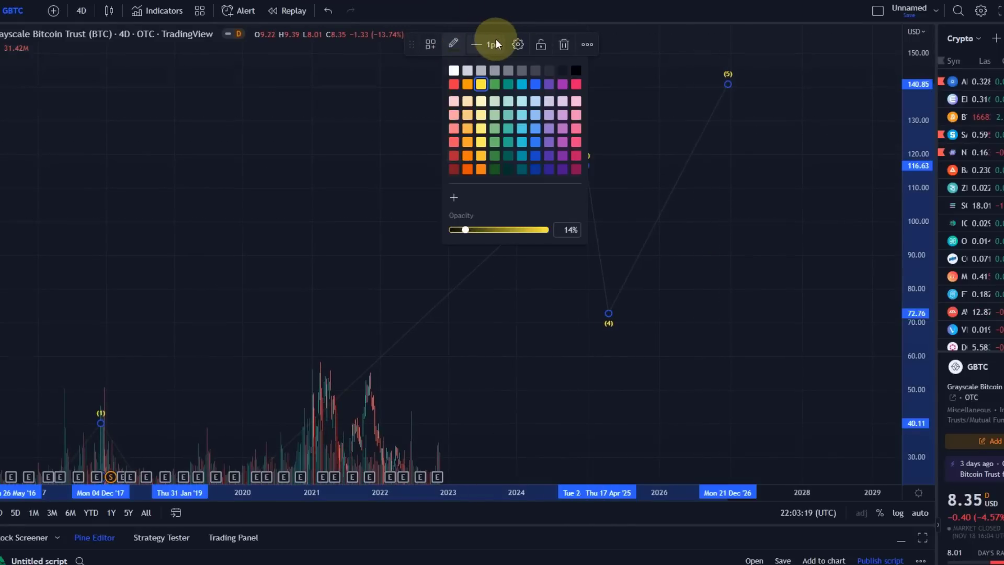
left_click(517, 44)
left_click(517, 324)
left_click(494, 455)
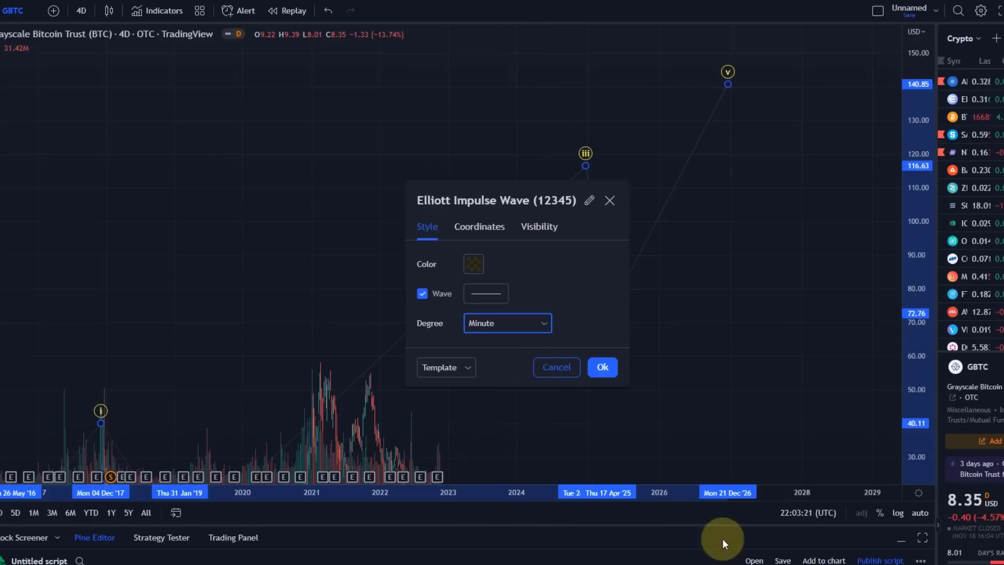
left_click(602, 367)
- Draw a second impulse wave from the 2019 low at about 3.96 through about 58.36, 8.34, 98.21 and 78.67 to about 110.22
left_click_drag(602, 366, 770, 172)
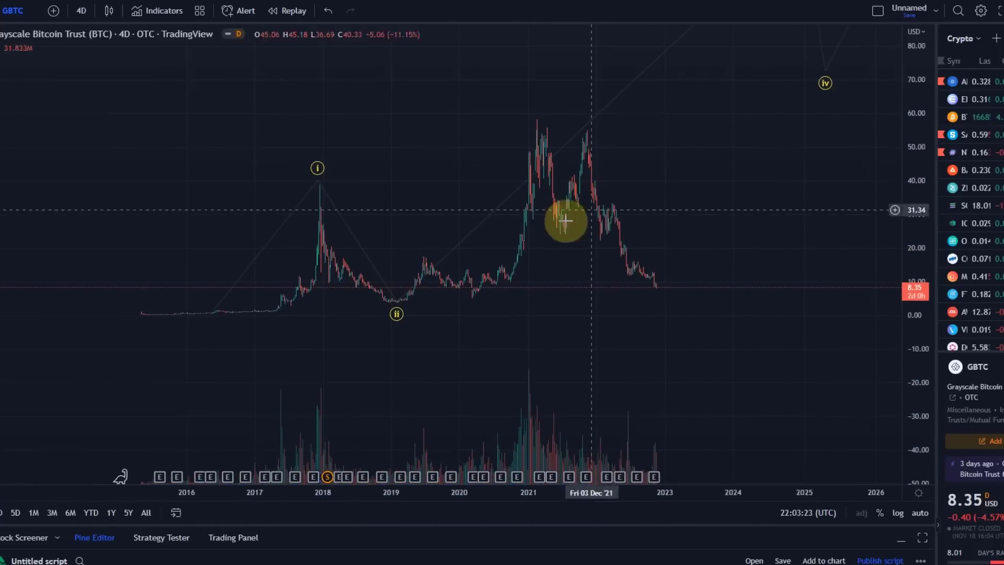
left_click_drag(550, 353, 472, 399)
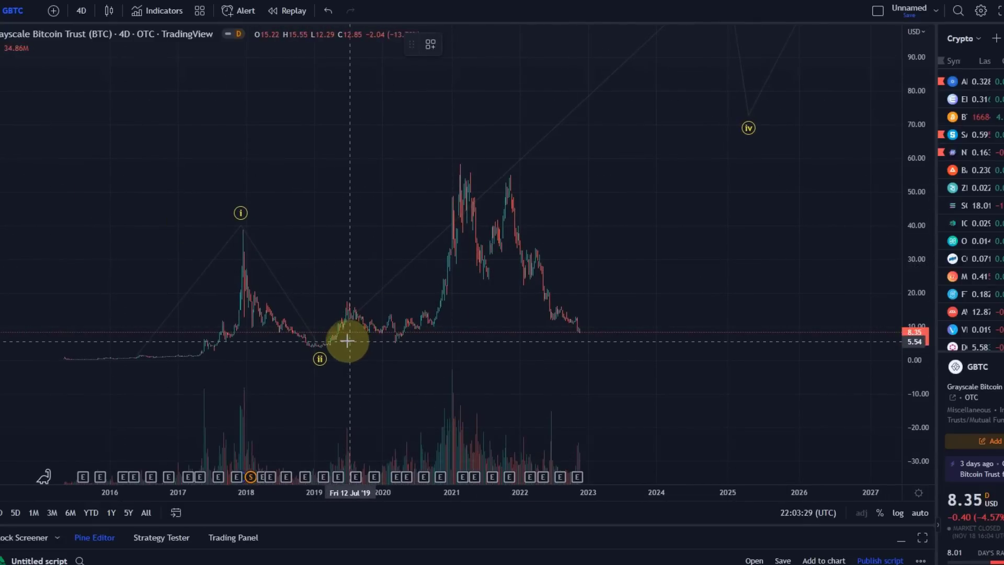
left_click_drag(323, 347, 460, 164)
left_click(581, 332)
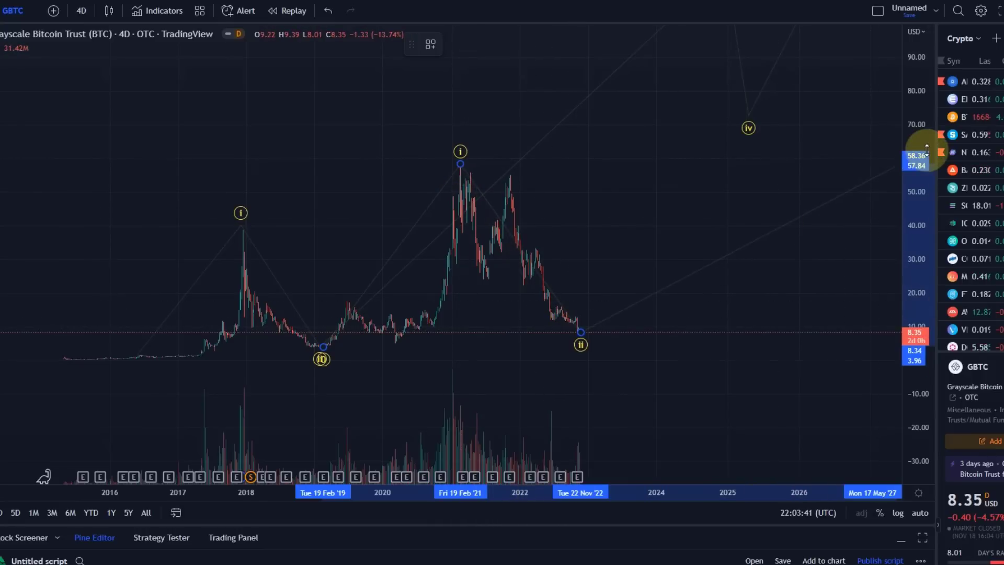
left_click_drag(926, 150, 947, 312)
left_click(638, 115)
left_click(671, 156)
left_click(671, 156)
left_click(716, 89)
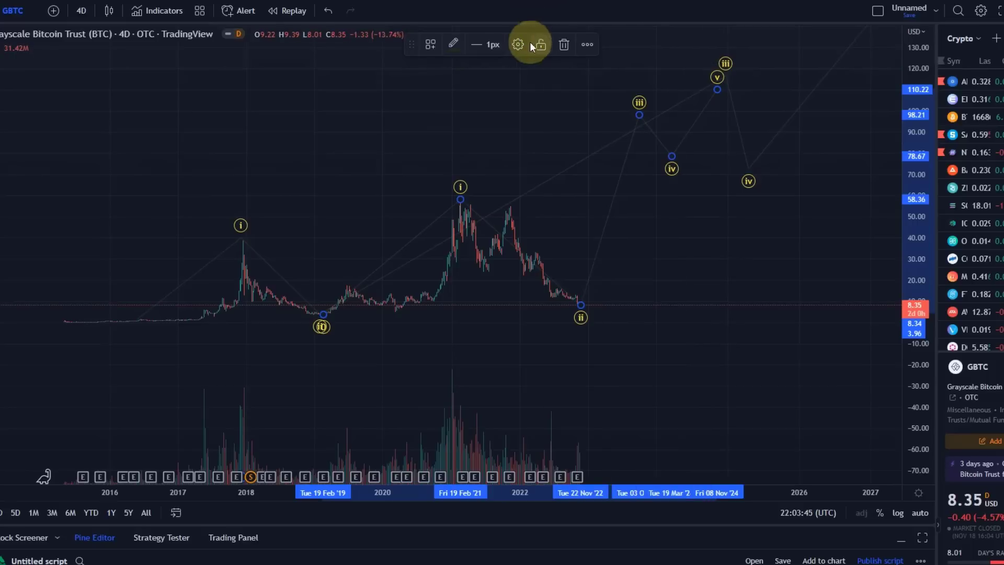
- Give the second impulse wave the Minuette degree and white color, and move (iii) to about 94.58 and (iv) to about 77.83
left_click(517, 44)
left_click(499, 323)
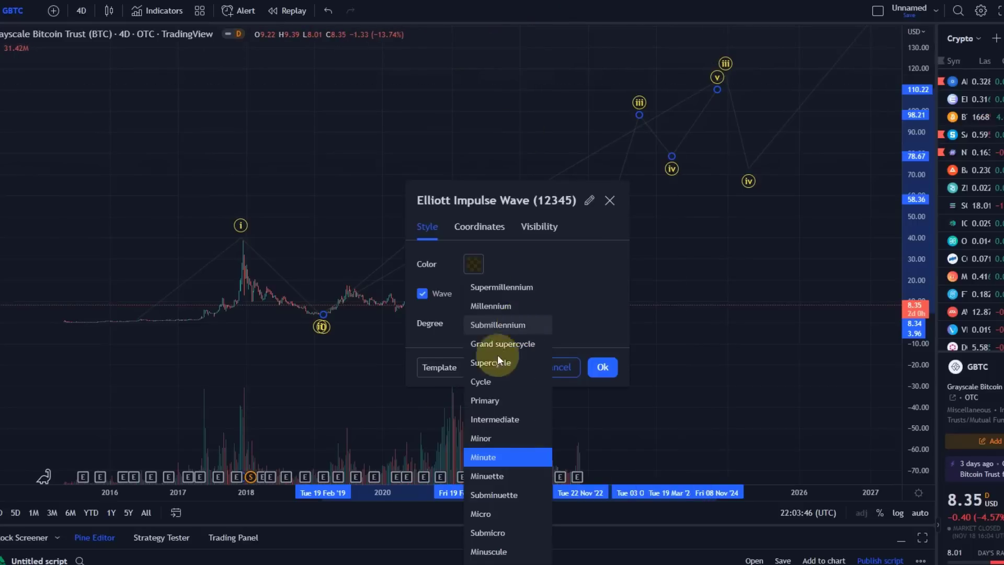
left_click(488, 473)
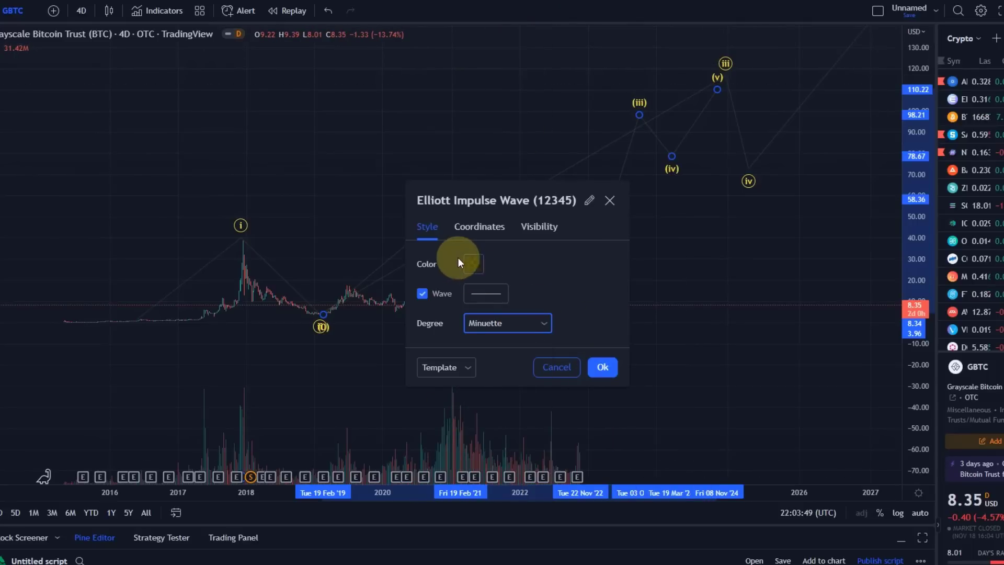
left_click(471, 263)
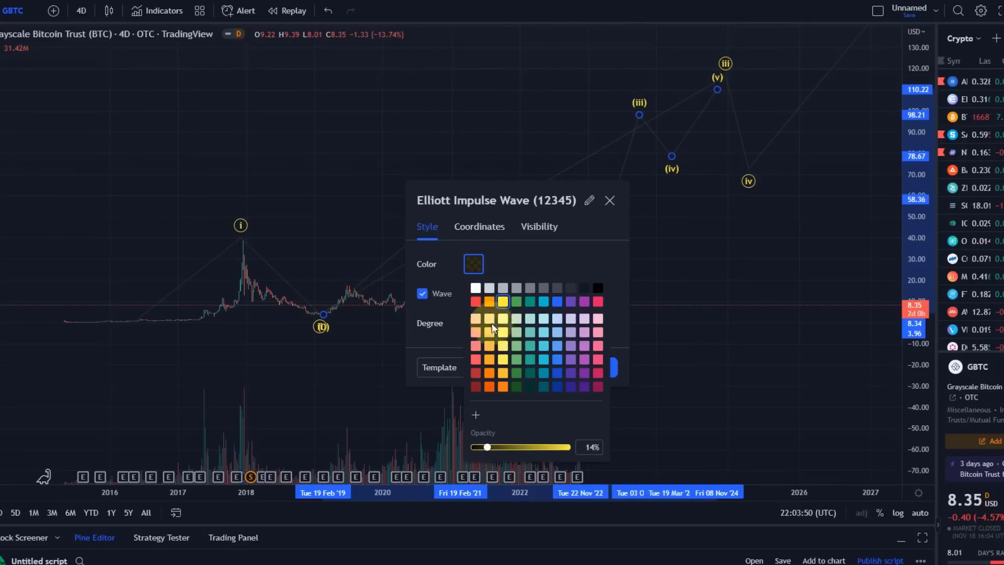
left_click(480, 289)
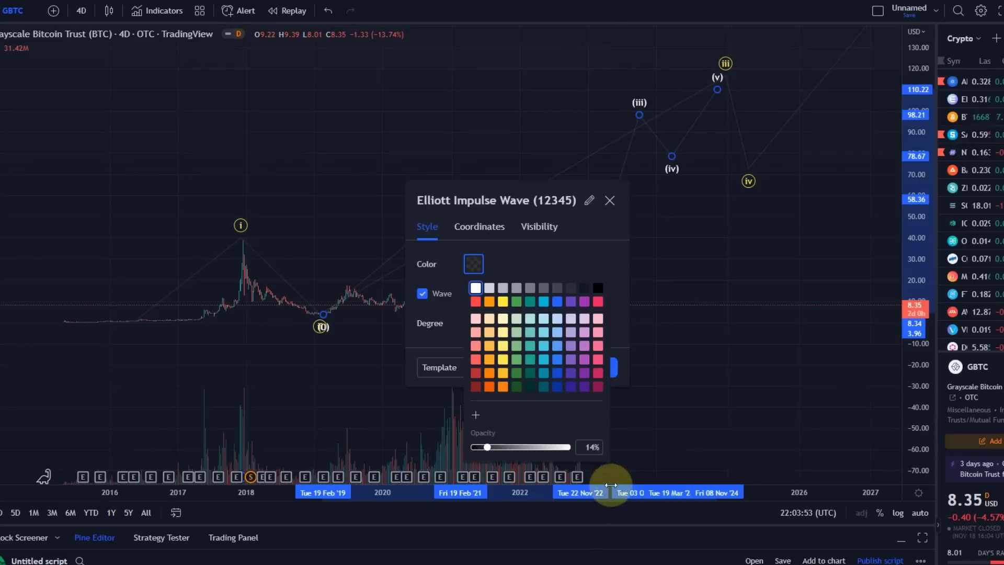
left_click(613, 369)
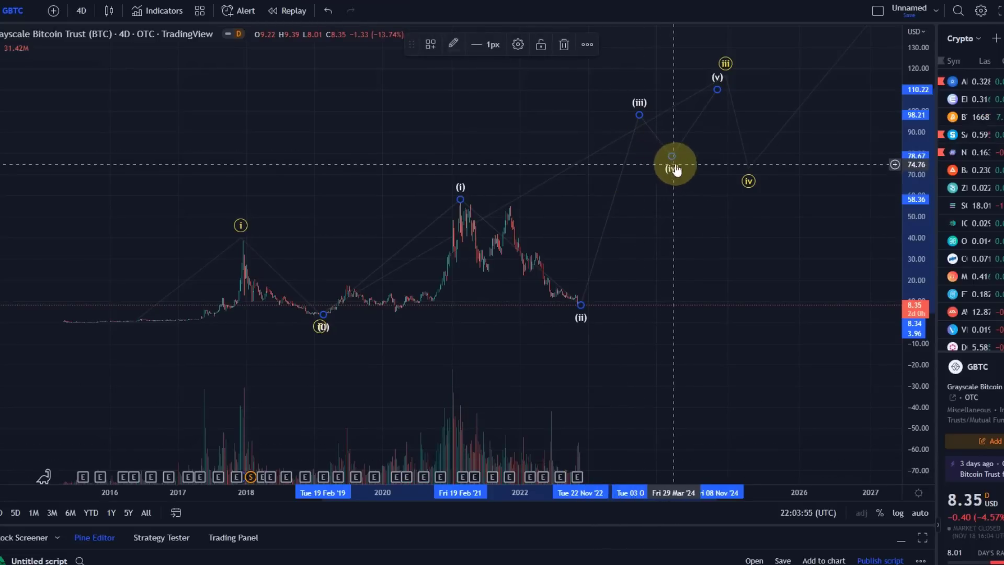
left_click_drag(683, 159, 686, 158)
left_click_drag(639, 115, 651, 122)
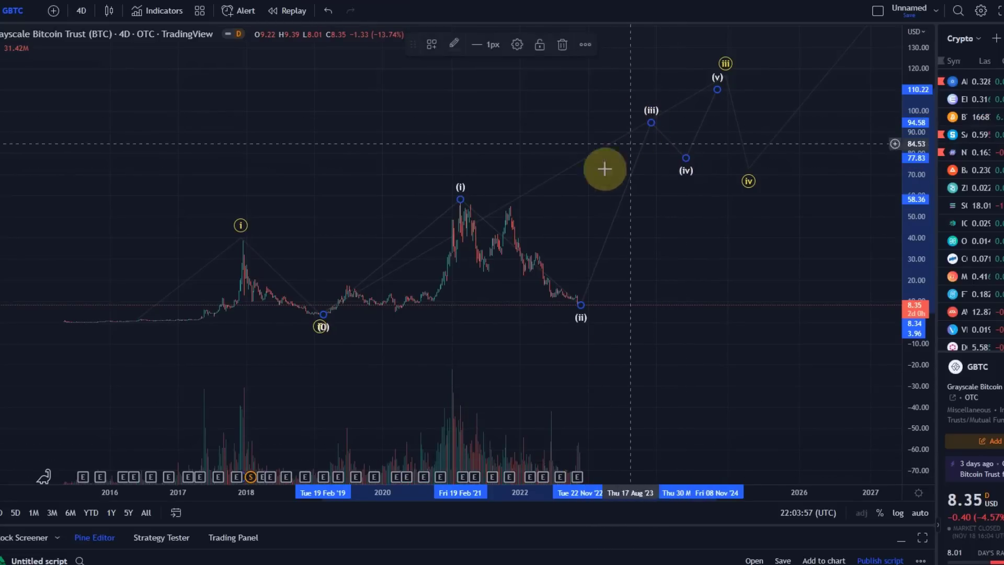
- Project a Fibonacci extension from the wave ii low over the wave (i) high to the wave (ii) price level, and delete it
left_click(1, 80)
left_click(33, 106)
left_click_drag(310, 314, 444, 199)
left_click(742, 303)
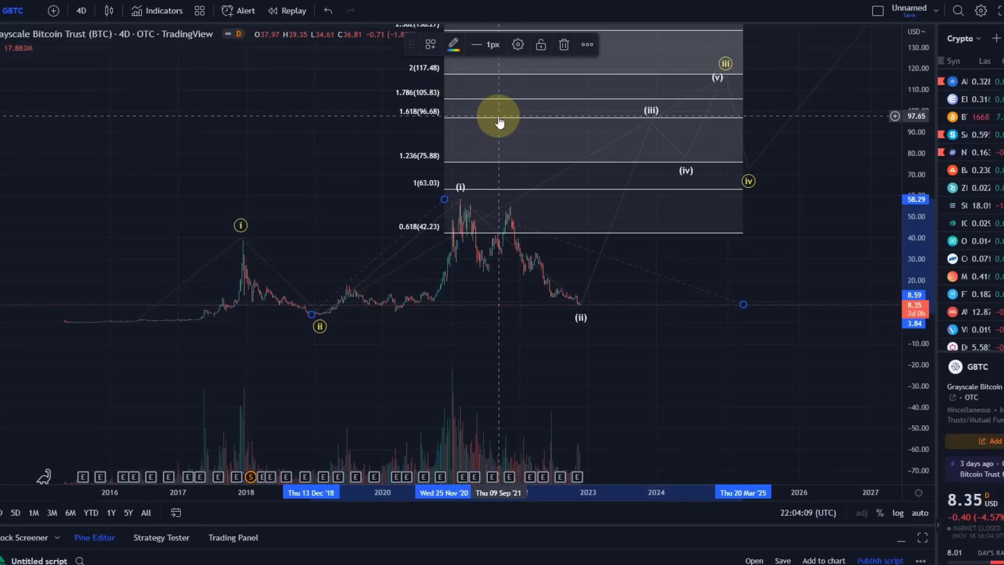
key("Delete")
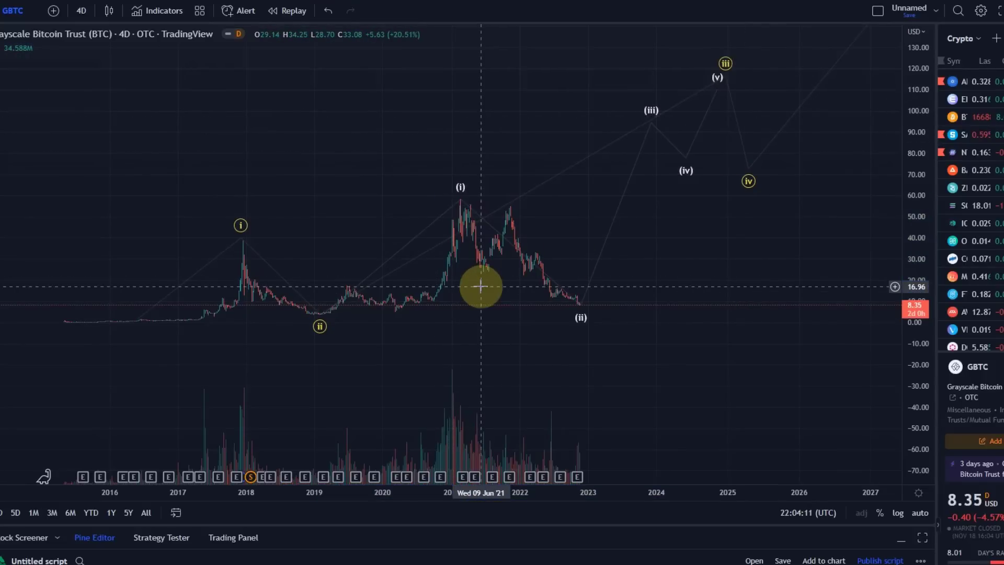
- Draw an ABC correction from the wave (i) high with a near 24.29, b near 55.54 and c in early 2023, moving (ii) beside c
left_click_drag(922, 334, 921, 264)
left_click(663, 59)
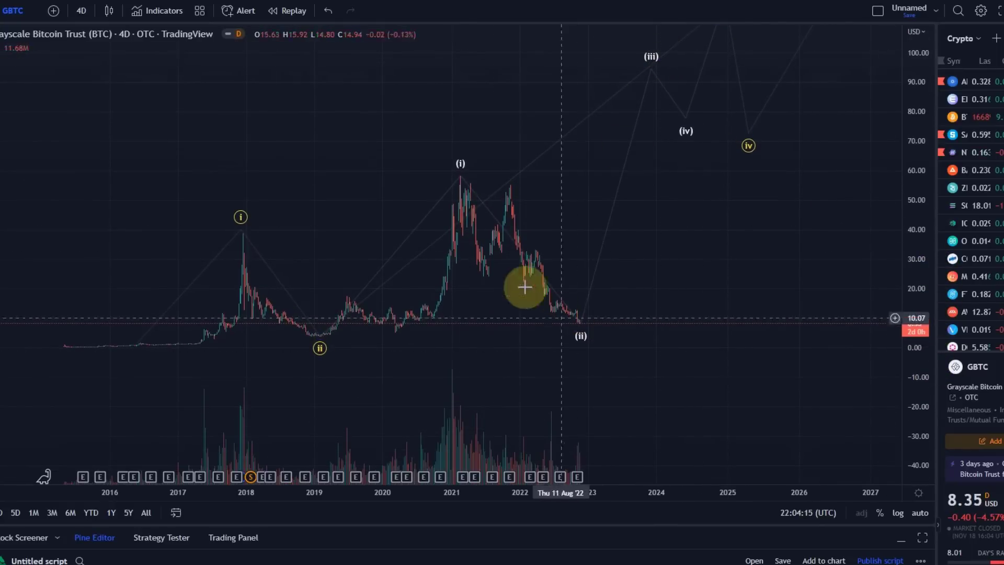
scroll(543, 241, "up", 2)
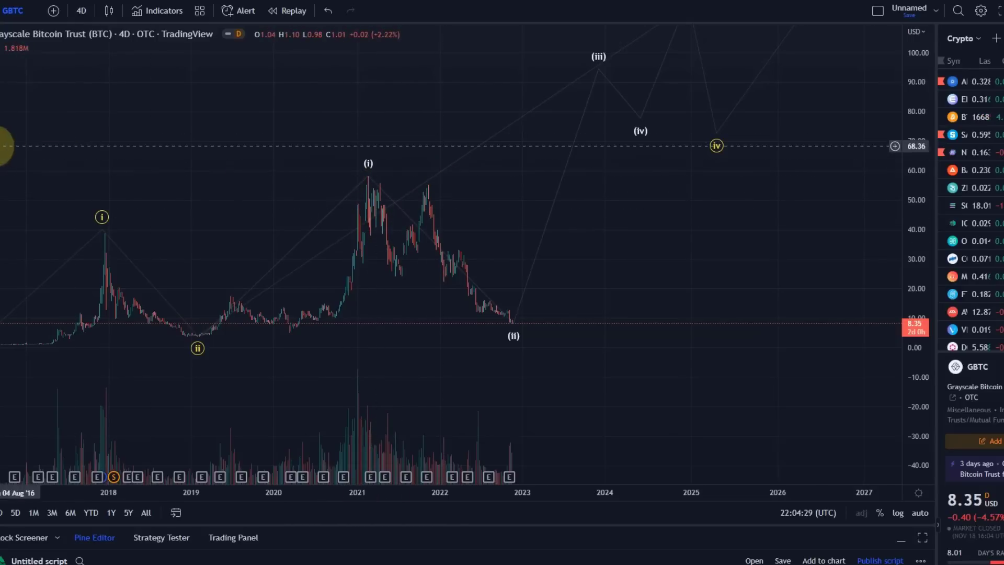
left_click(1, 144)
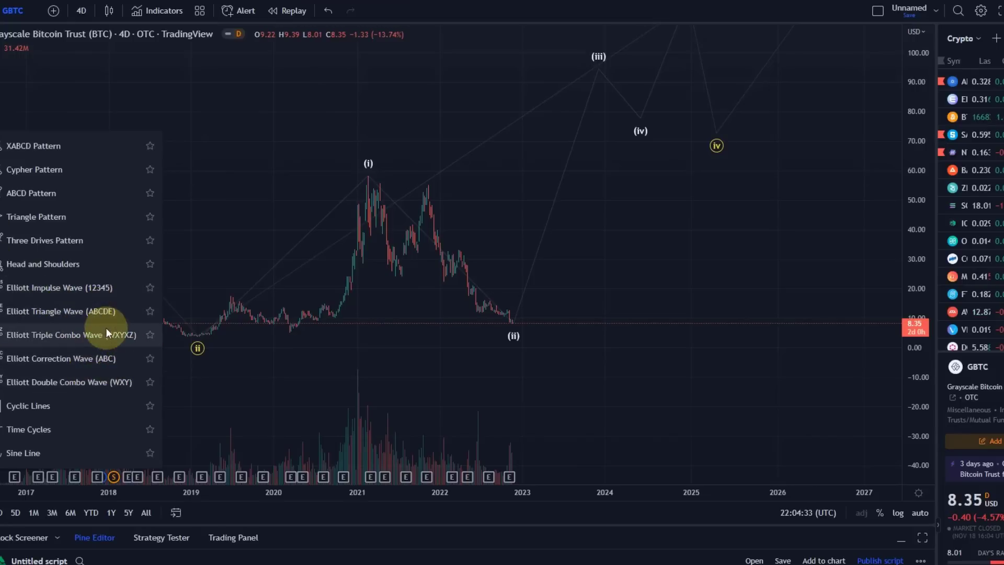
left_click(112, 359)
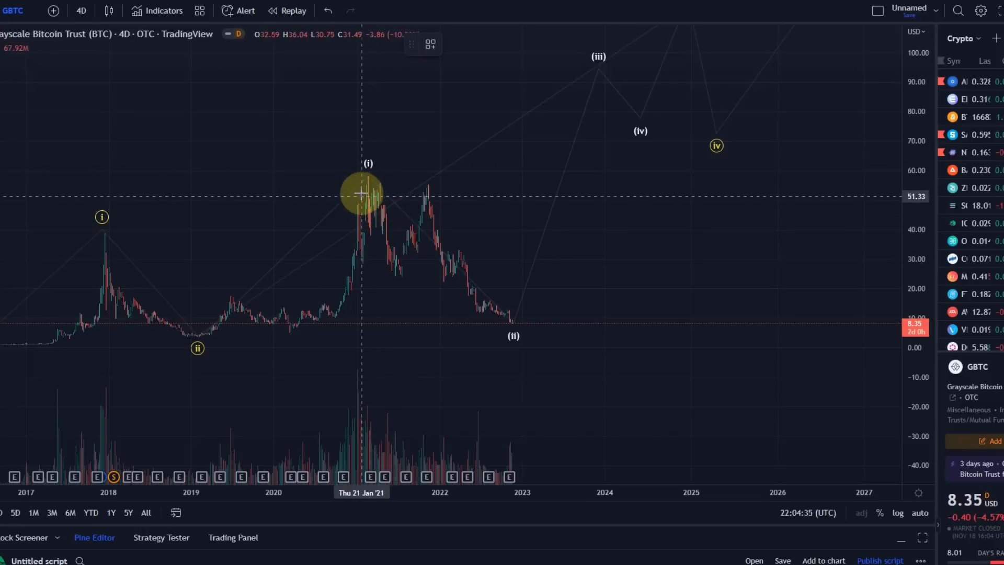
left_click(369, 176)
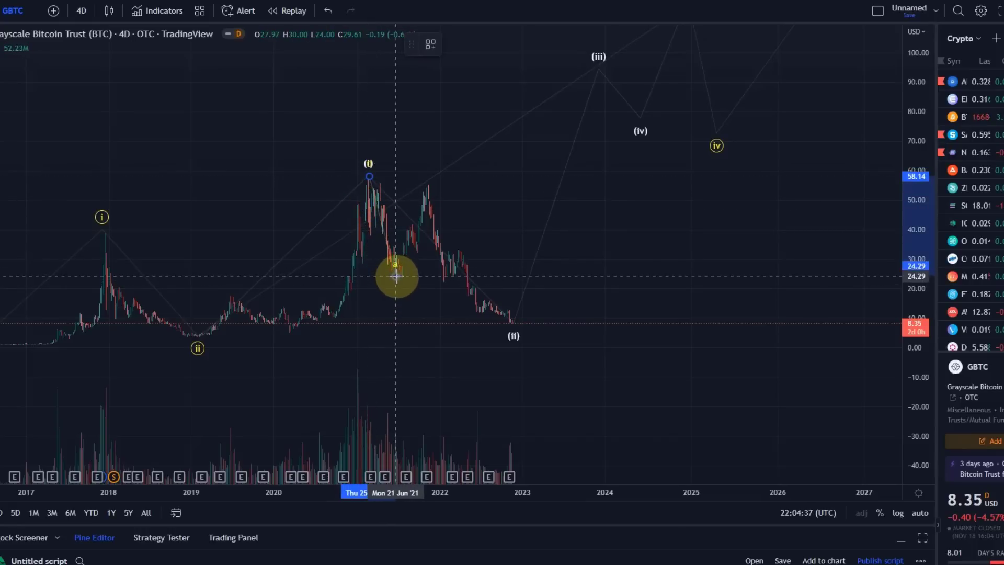
left_click(396, 276)
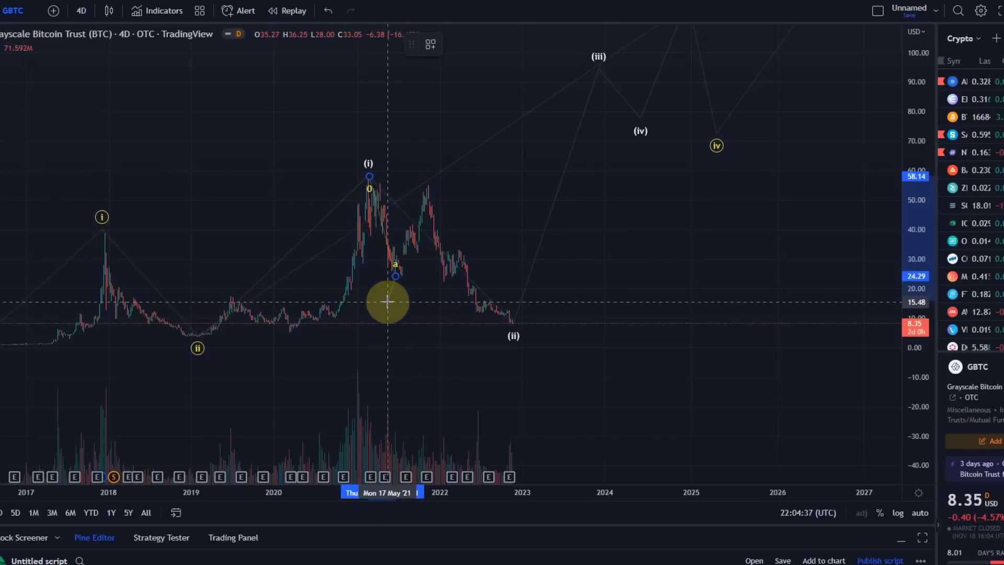
left_click(426, 184)
left_click_drag(513, 334, 536, 343)
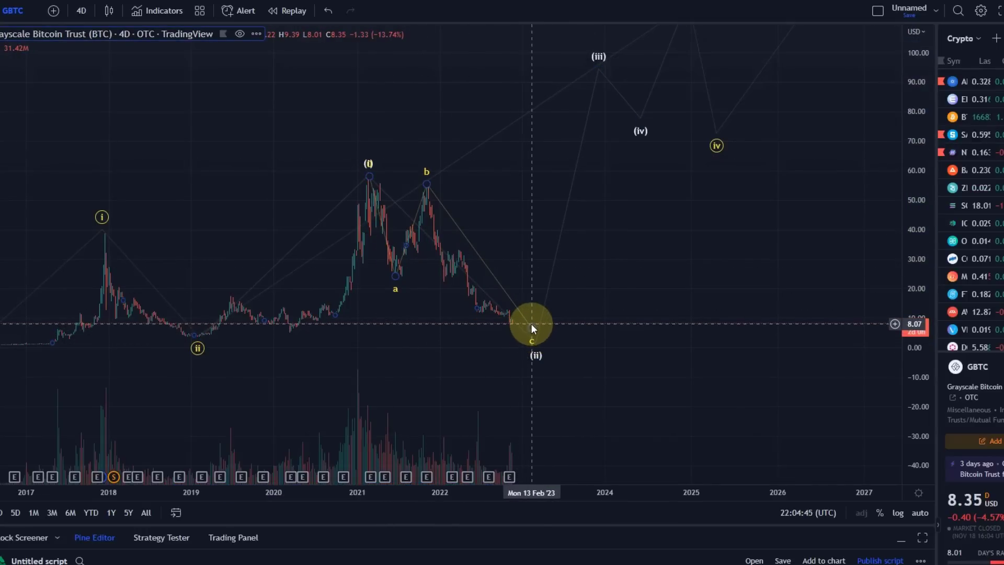
- Draw an impulse wave down from the b high at about 55.37 through about 23.90, 34.11, 10.75 and 16.35 to about 3.76
scroll(405, 256, "up", 3)
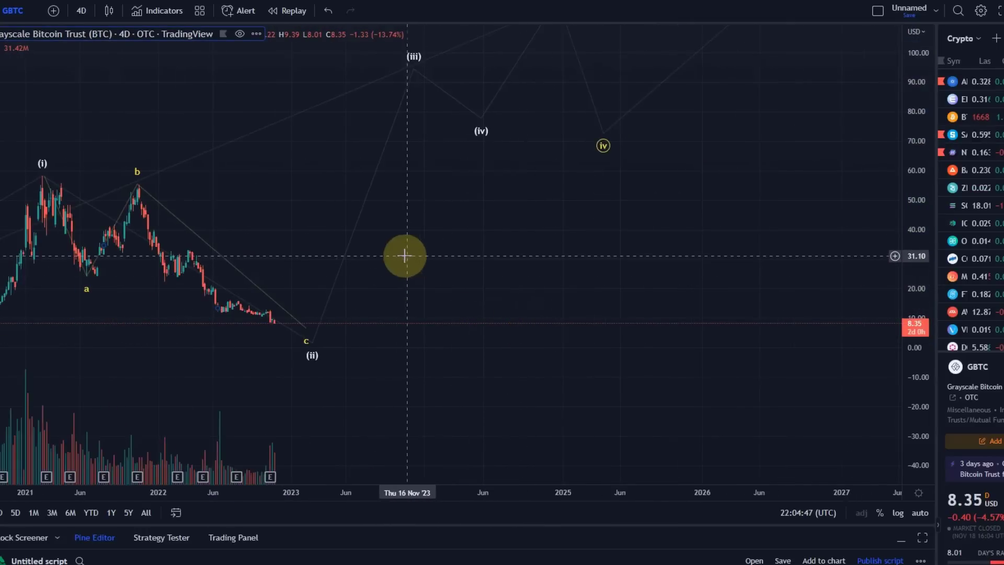
left_click_drag(320, 225, 511, 223)
scroll(431, 201, "up", 2)
left_click_drag(433, 199, 547, 170)
scroll(515, 178, "up", 1)
left_click_drag(476, 187, 521, 181)
left_click_drag(923, 318, 923, 215)
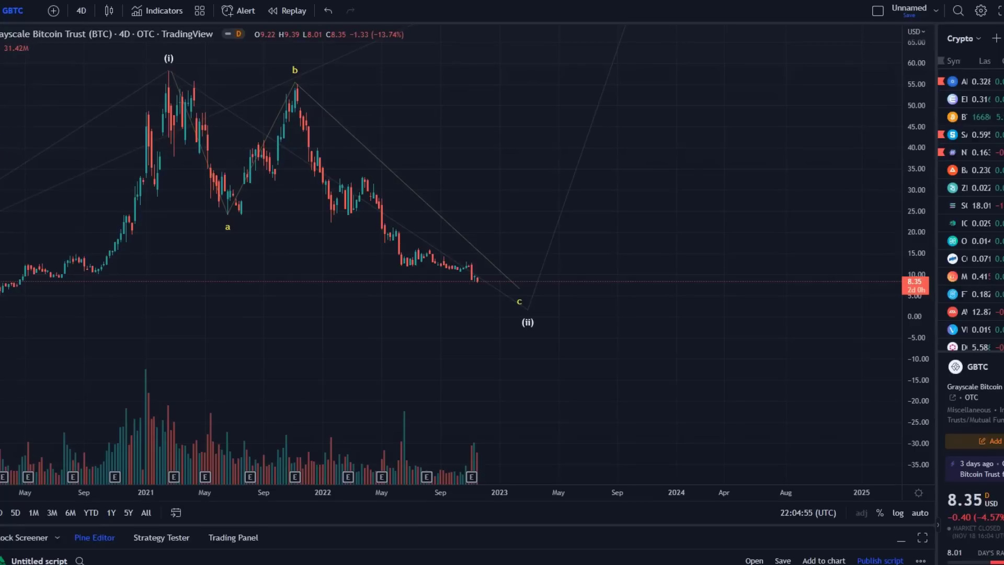
left_click(1, 144)
left_click(95, 288)
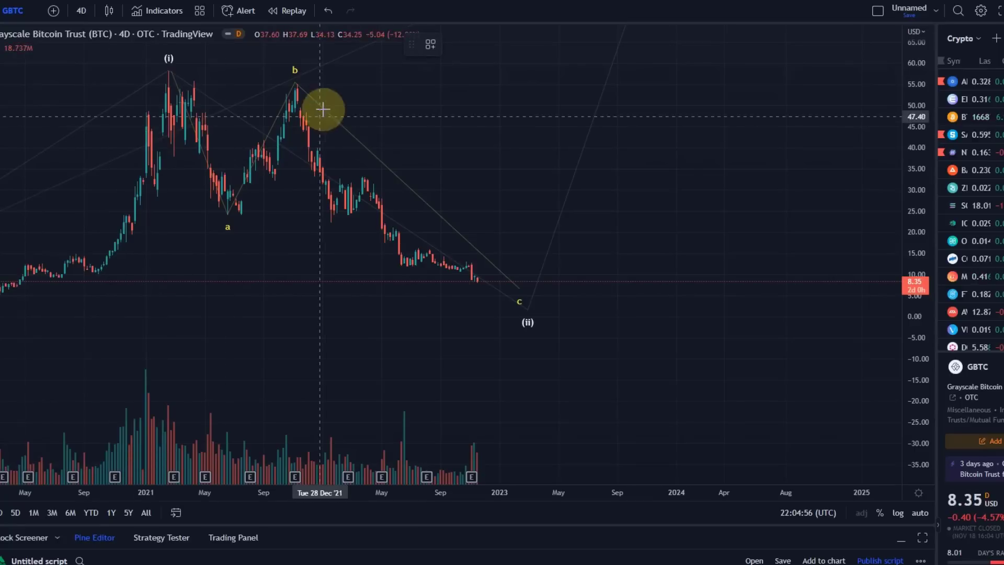
left_click(297, 83)
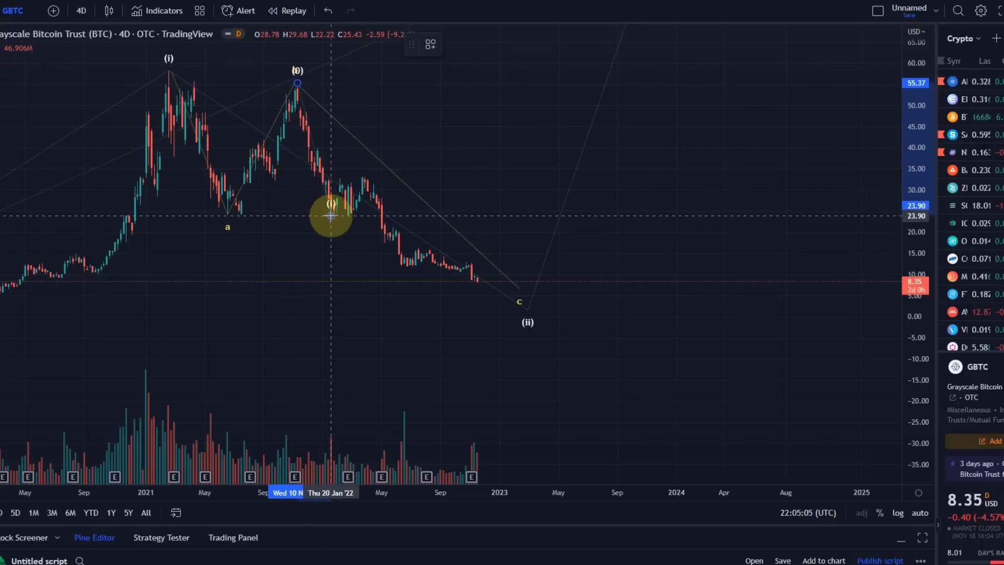
left_click(331, 215)
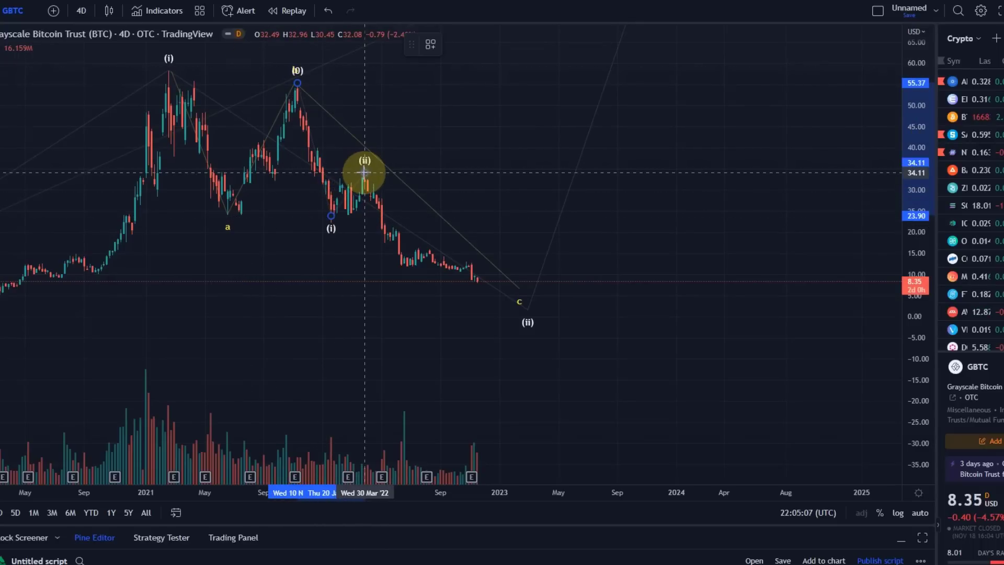
left_click(365, 173)
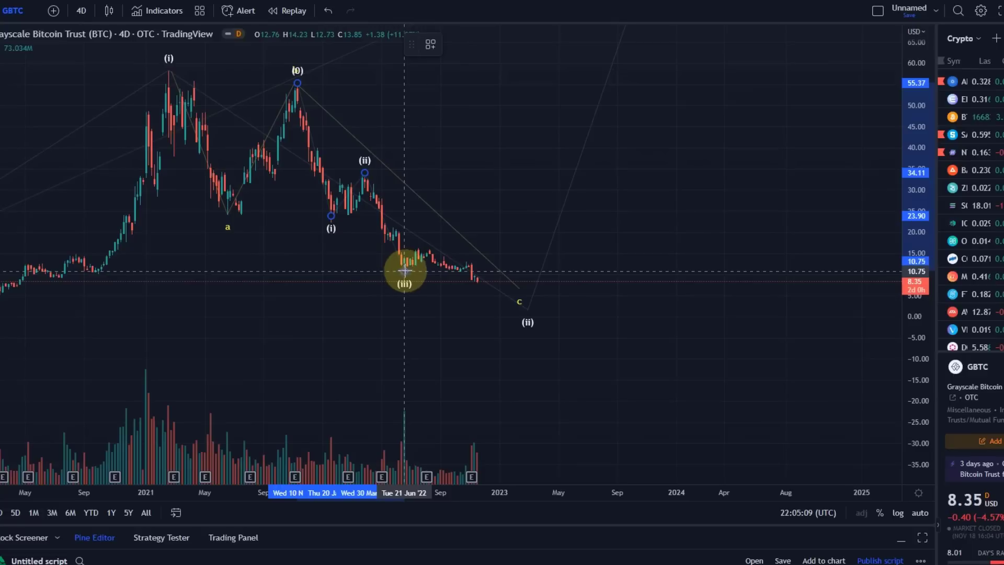
left_click(421, 247)
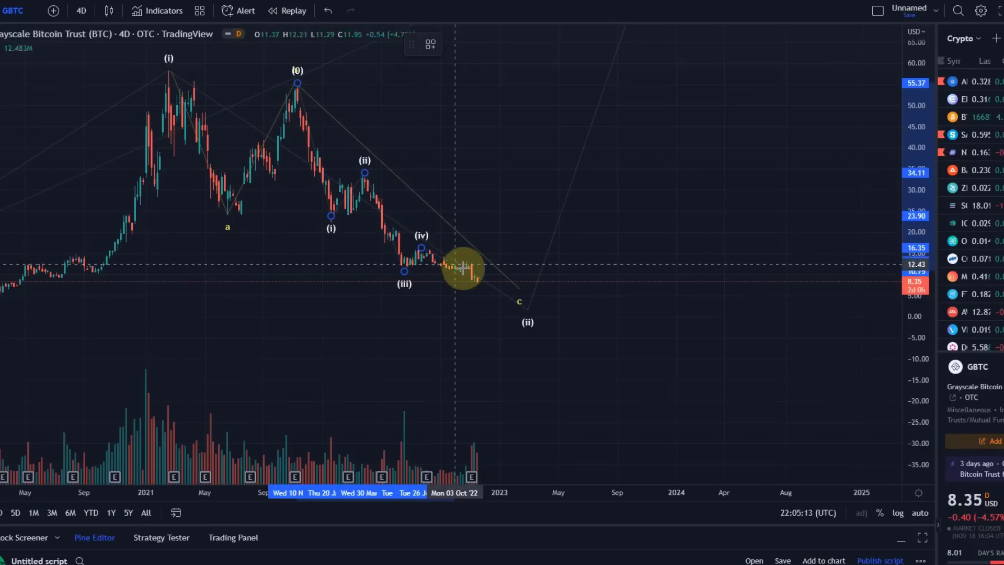
left_click(494, 301)
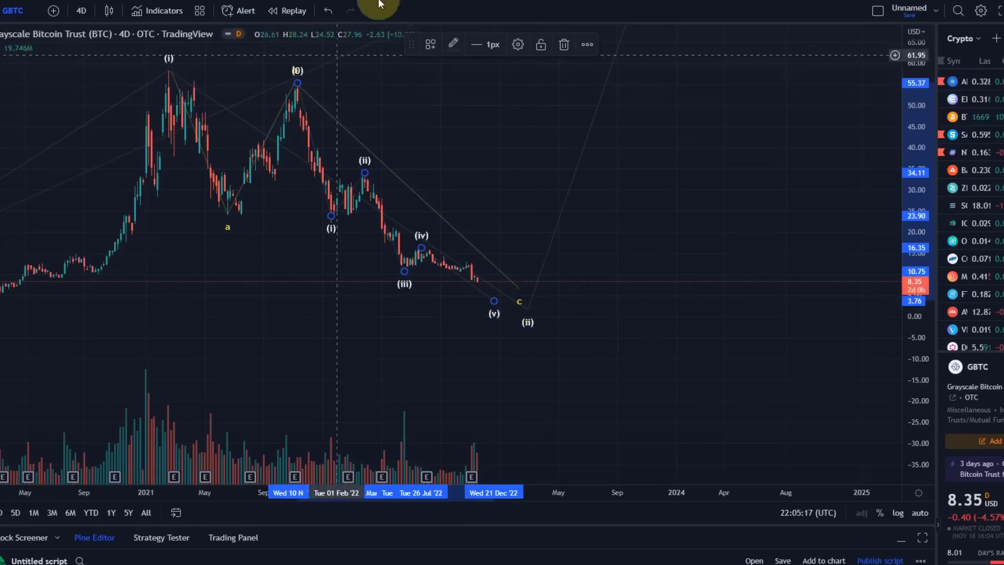
- Give the impulse wave inside leg c the Subminuette degree and teal color
left_click(516, 45)
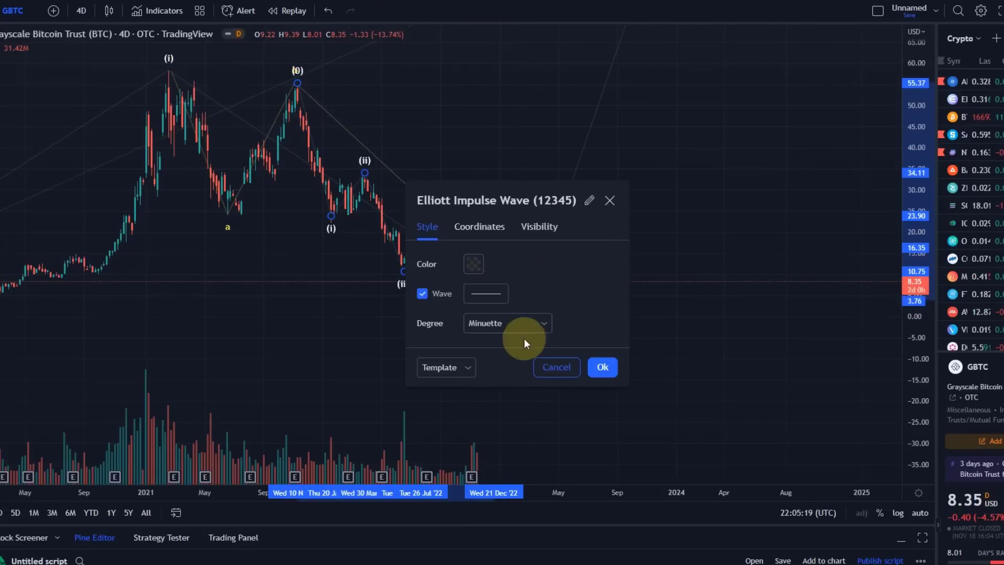
left_click(507, 322)
left_click(505, 493)
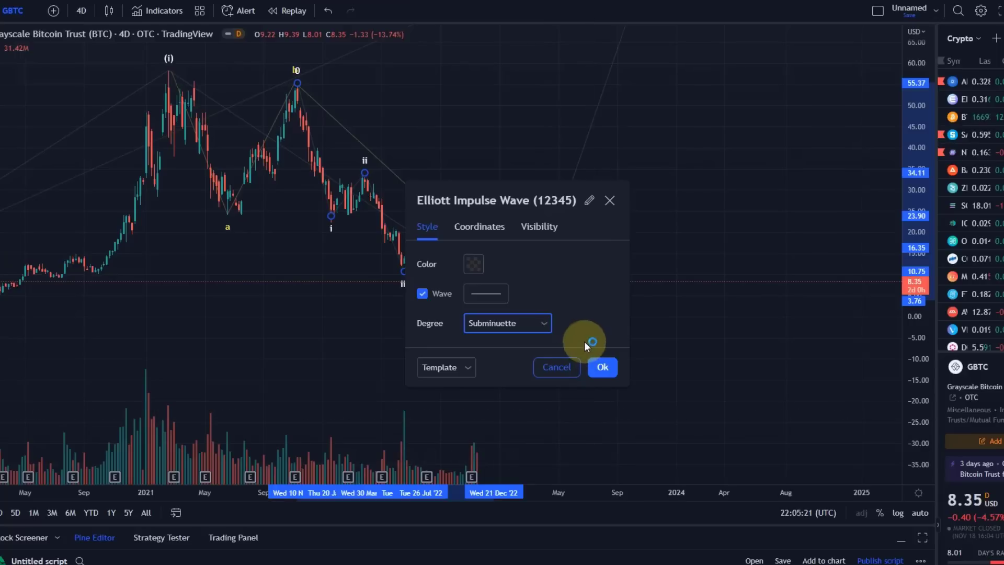
left_click(474, 265)
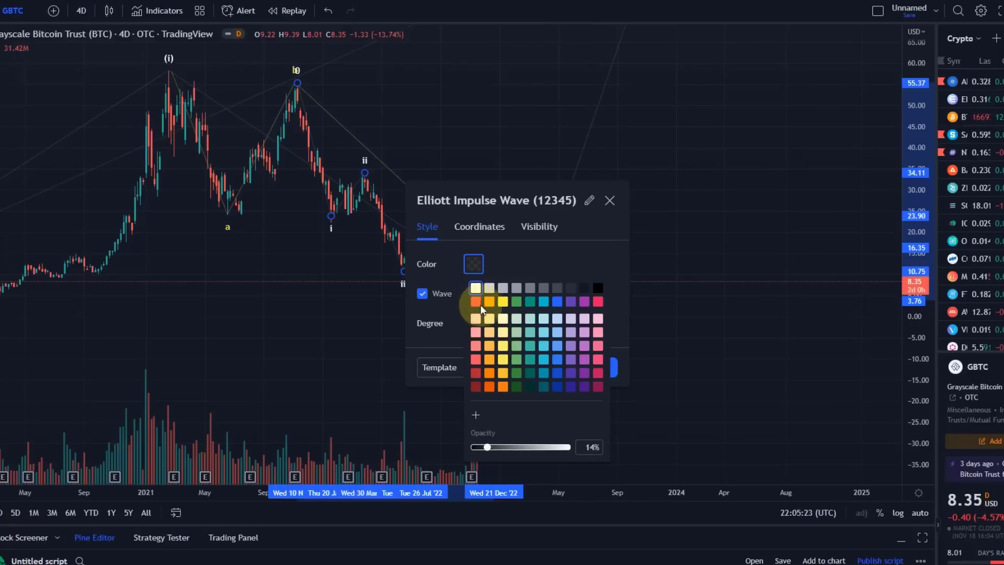
left_click(614, 372)
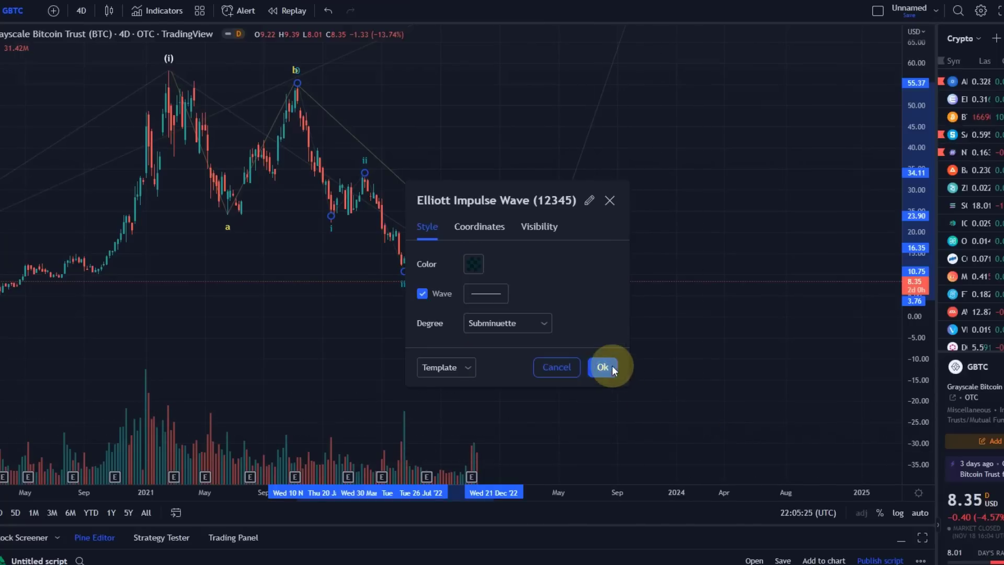
left_click(607, 366)
- Switch the chart to the 1-day interval for a closer look at the decline towards wave v
left_click_drag(541, 331, 852, 258)
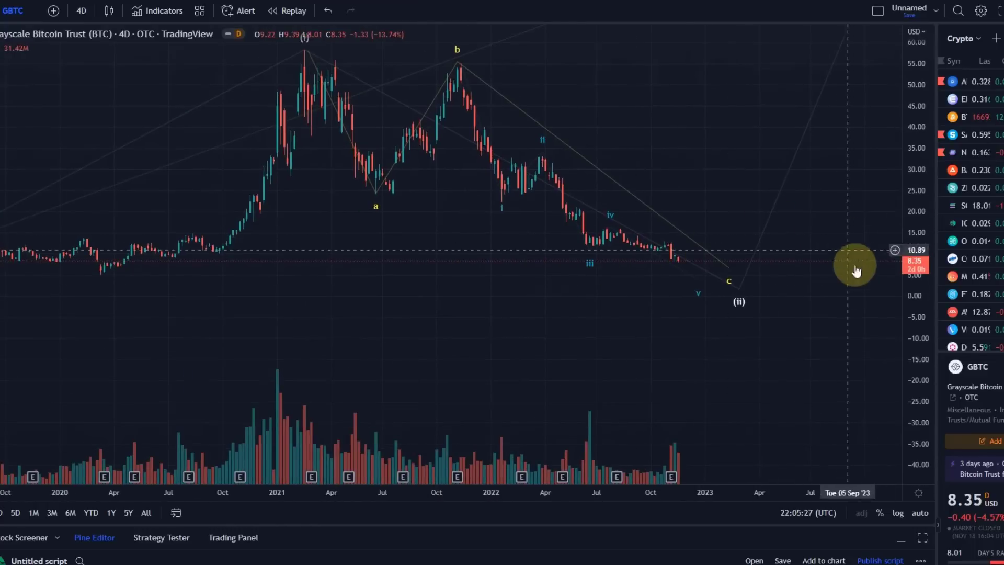
left_click_drag(915, 271, 896, 90)
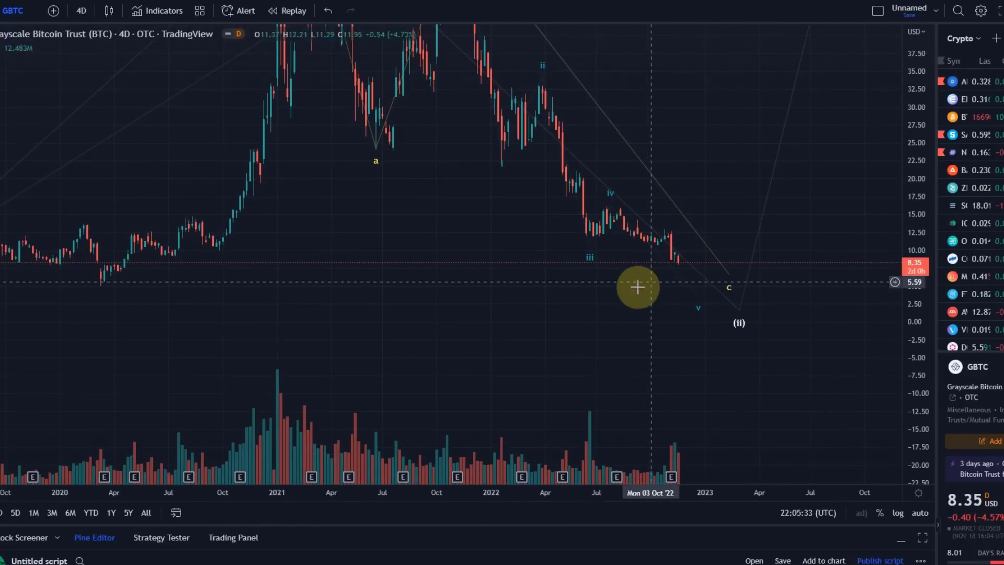
scroll(633, 286, "up", 1)
left_click_drag(621, 281, 522, 260)
scroll(555, 267, "up", 1)
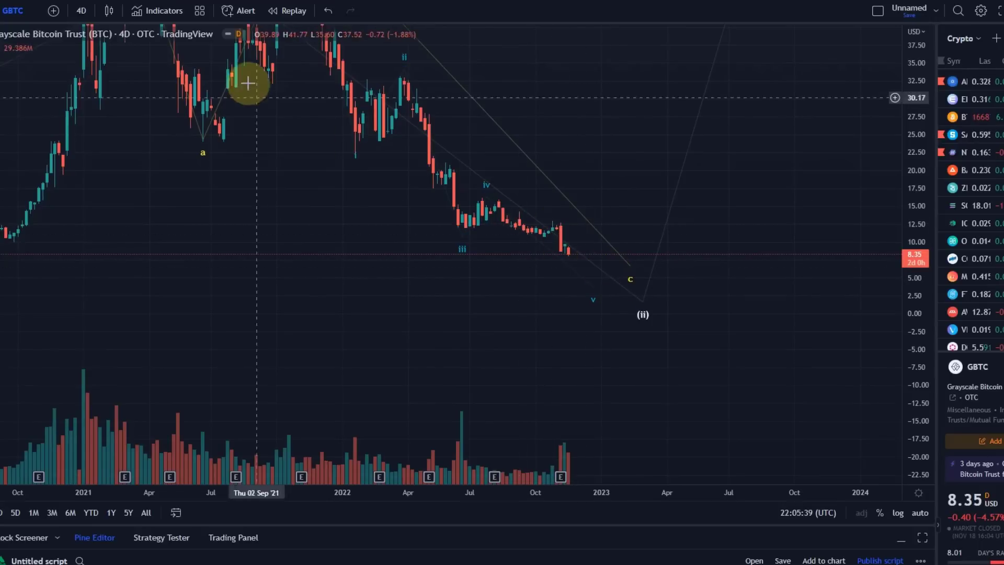
left_click(81, 11)
left_click(141, 337)
left_click_drag(223, 316, 455, 354)
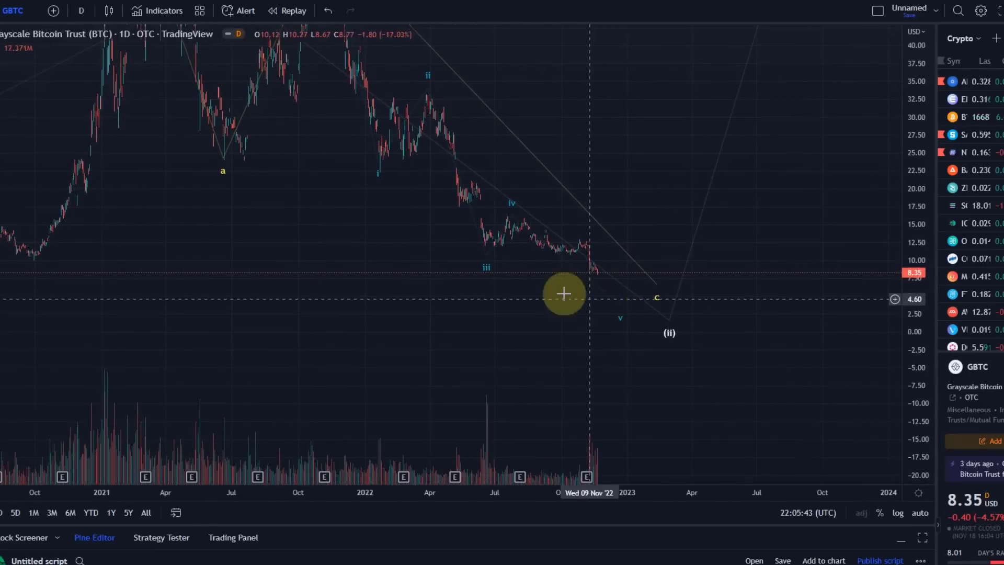
- Draw an impulse wave from the July 2022 high at about 15.62 through about 11.02, 12.67, 8.26 and 8.99 to about 5.41
scroll(540, 213, "down", 2)
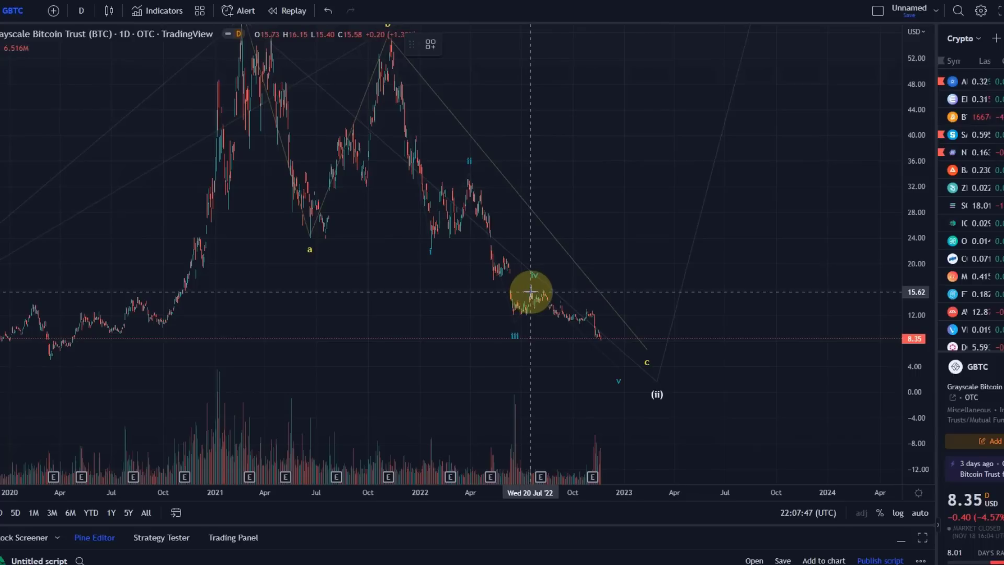
left_click_drag(531, 291, 571, 317)
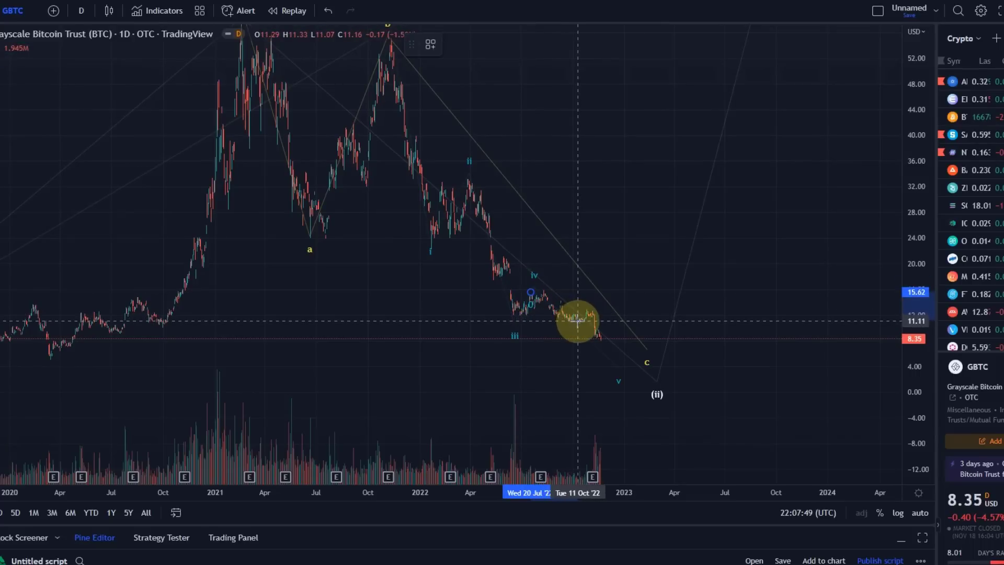
left_click(589, 310)
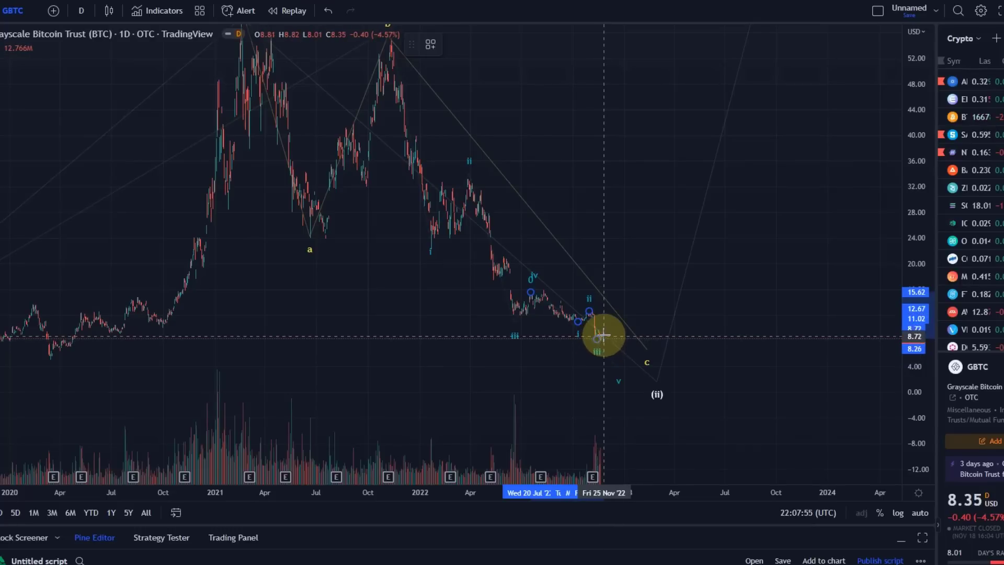
left_click(603, 334)
left_click(612, 356)
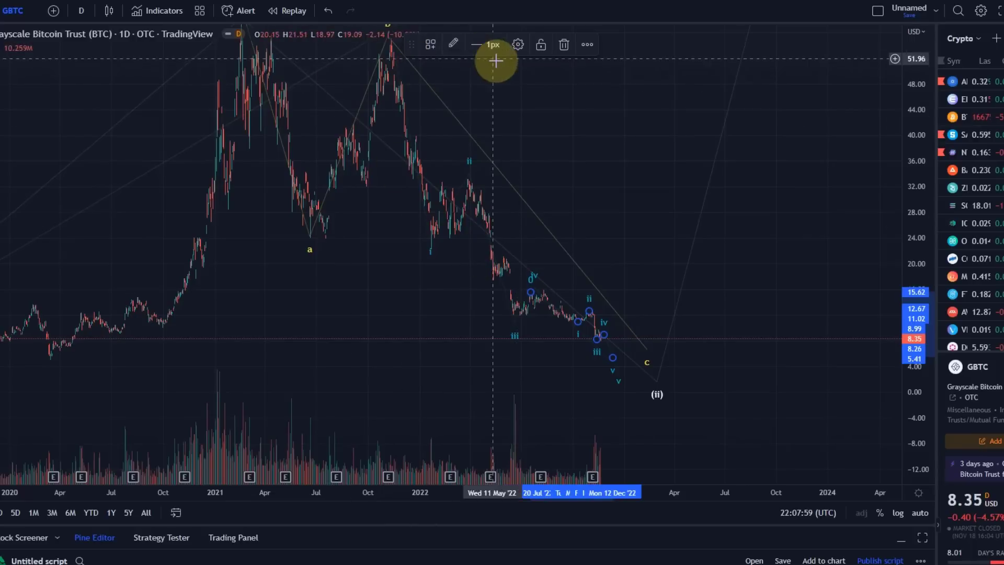
- Give the newest impulse wave, inside wave v, yellow color and the Micro degree
left_click(517, 44)
left_click(473, 264)
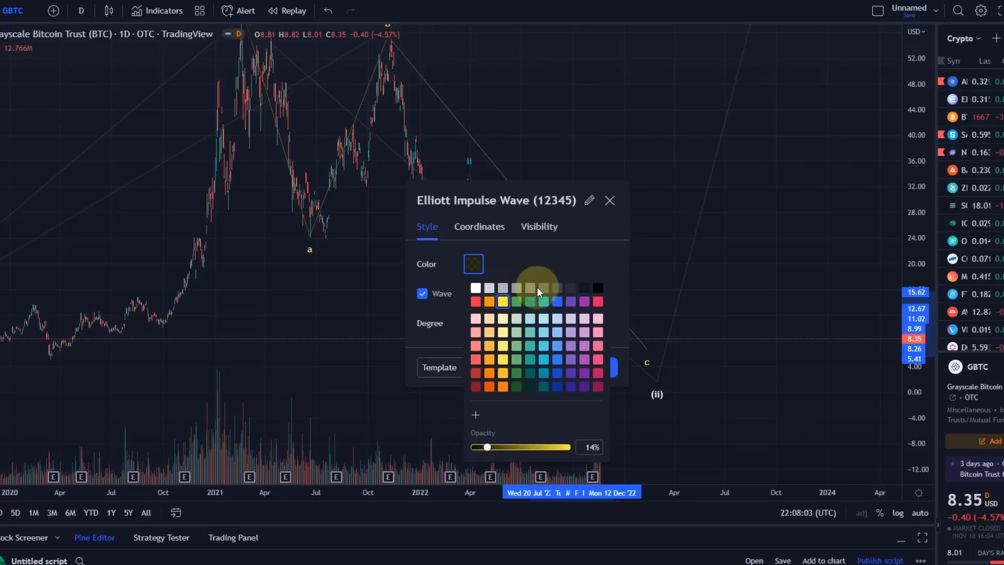
left_click(525, 268)
left_click(508, 323)
left_click(493, 516)
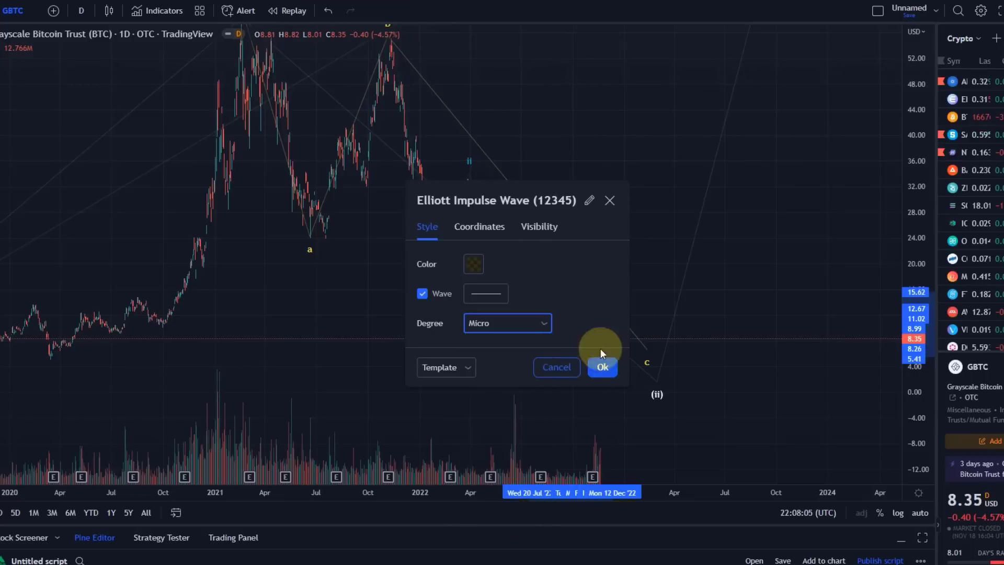
left_click(602, 367)
- Move Micro wave point 1 to about 10.54, point 2 to about 13.28 and point 3 to about 8.36
scroll(575, 374, "up", 5)
left_click_drag(211, 280, 918, 231)
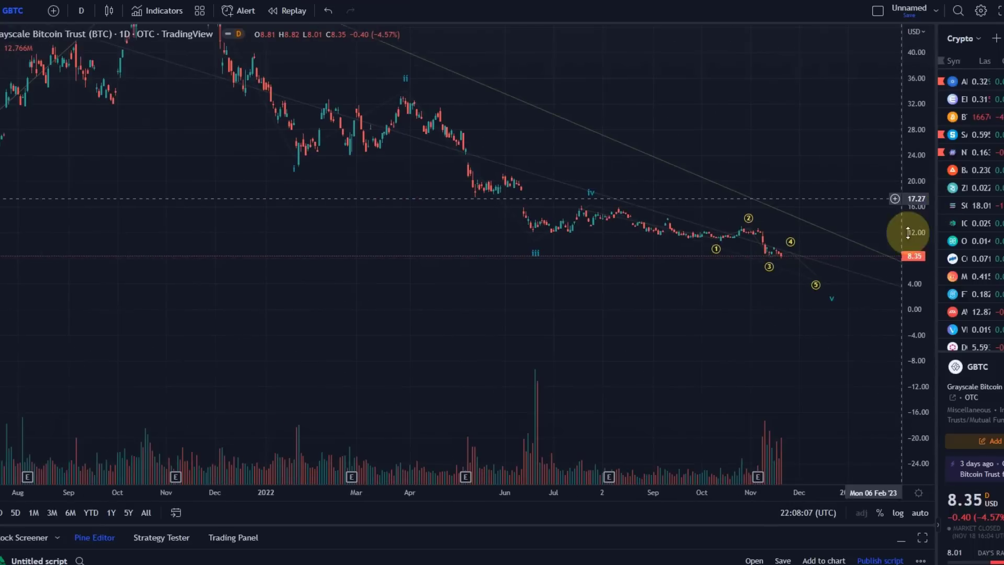
left_click_drag(662, 317, 477, 283)
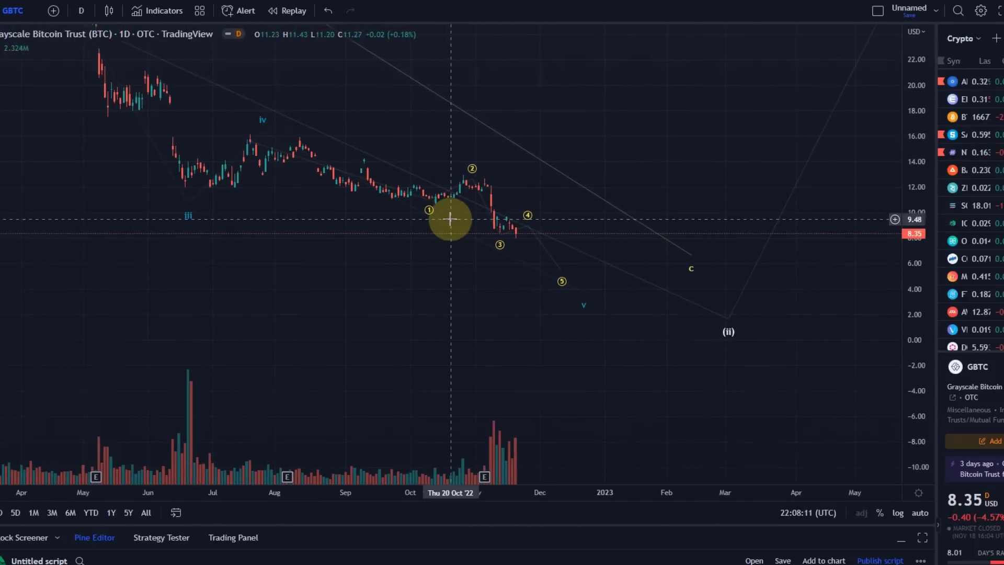
left_click_drag(430, 212, 440, 206)
left_click_drag(491, 181, 465, 175)
left_click(508, 242)
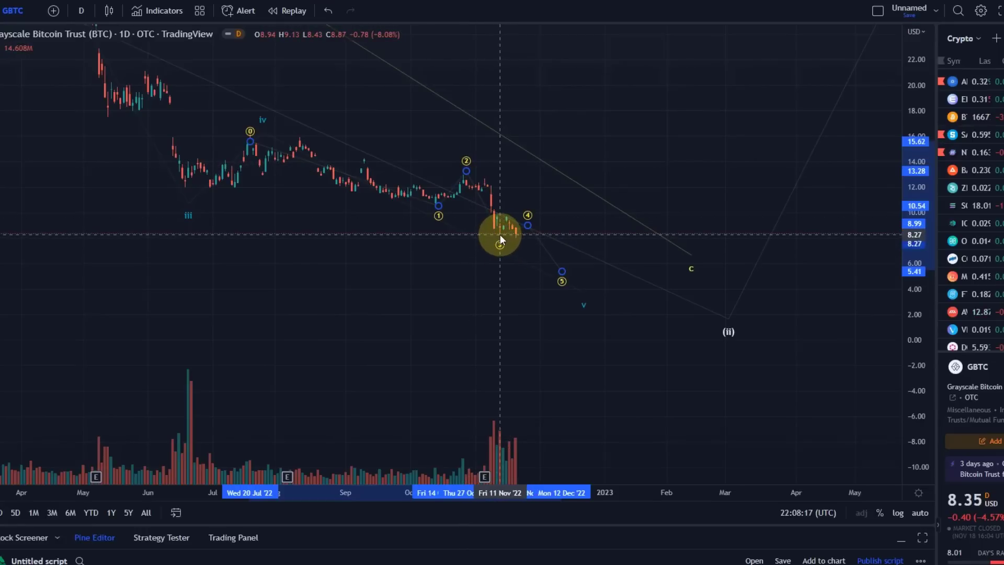
- Switch the chart to the 4-hour interval and move Micro wave point 4 to about 9.99 in mid-November 2022
scroll(491, 249, "up", 3)
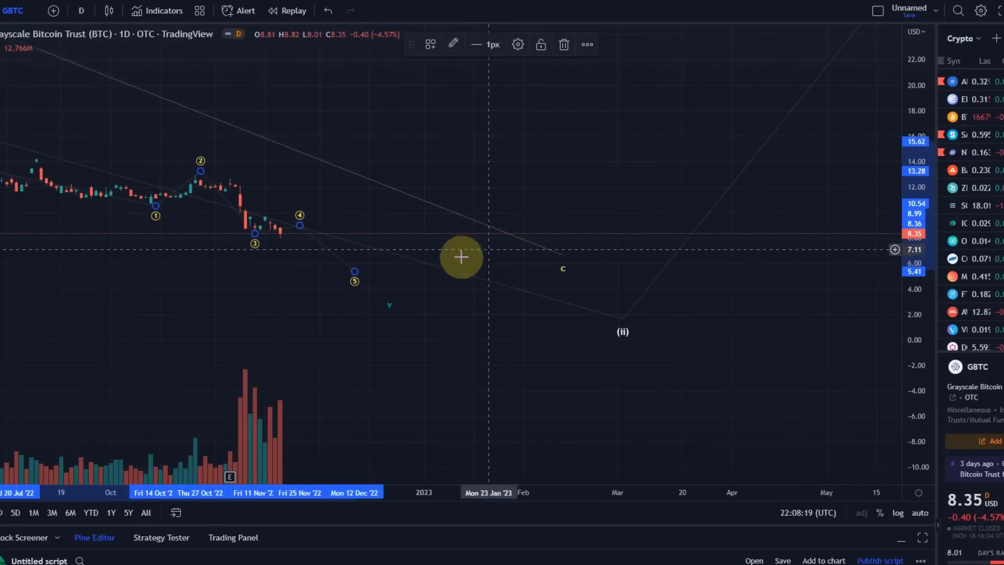
left_click_drag(326, 295, 506, 291)
left_click(82, 12)
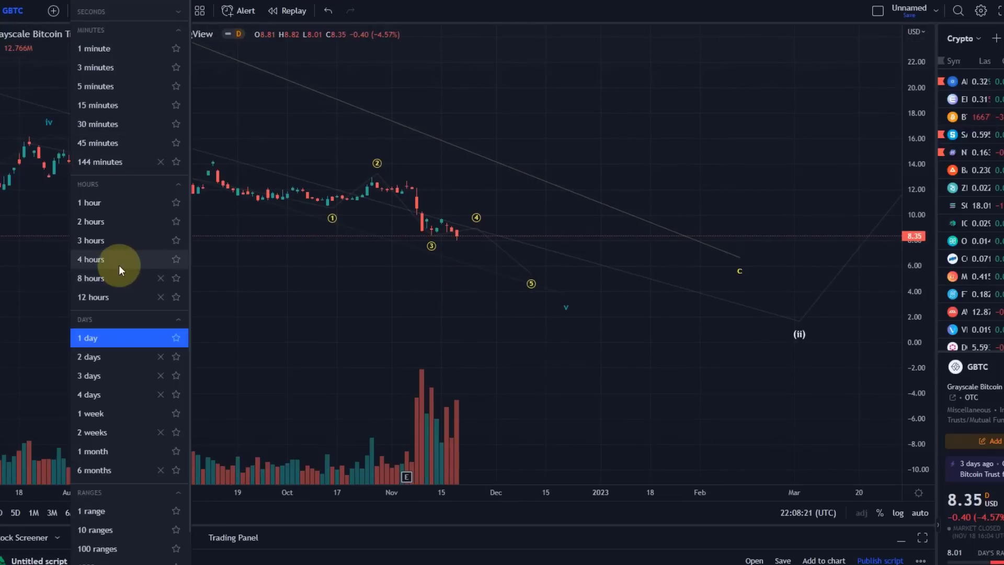
left_click(120, 260)
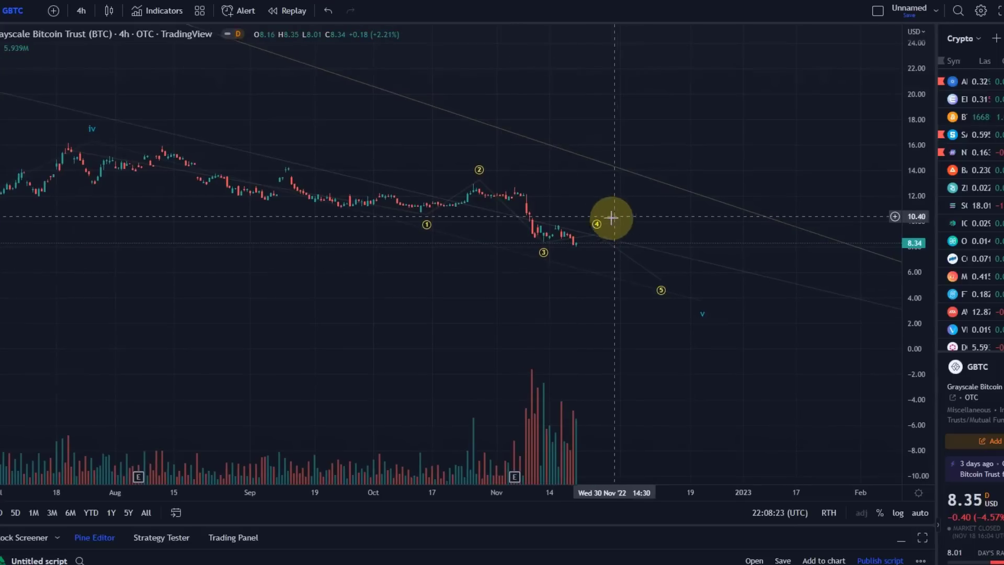
left_click_drag(593, 233, 556, 221)
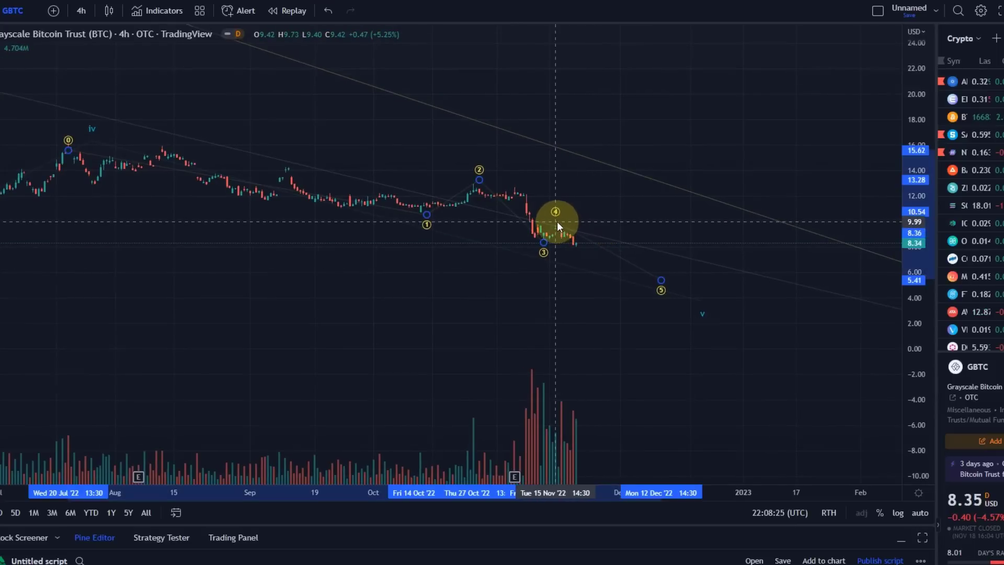
left_click(586, 254)
- Move Micro wave point 5 to about 6 in late November 2022 and Subminuette point v to about 5.16 just after it
scroll(586, 255, "up", 3)
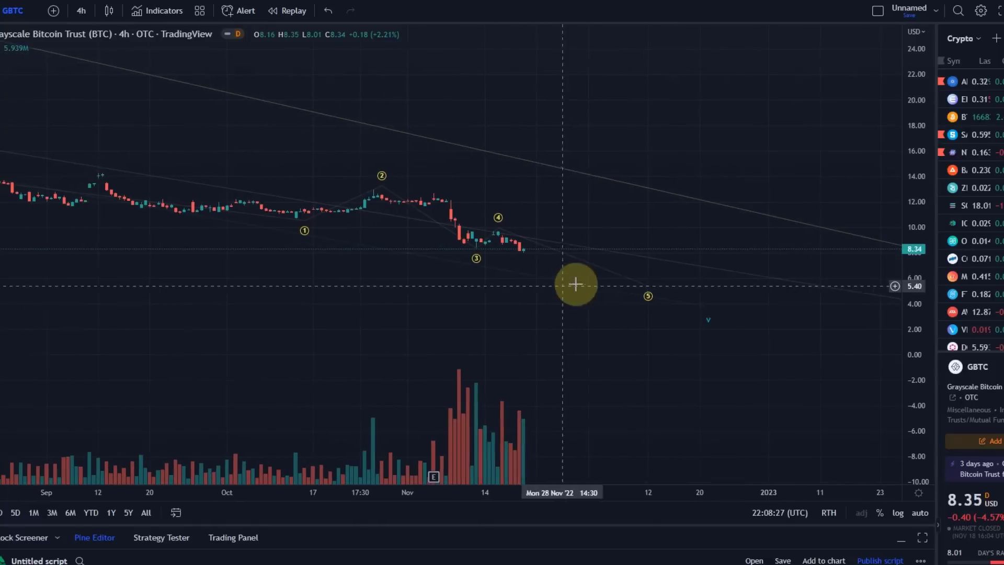
mouse_move(647, 291)
left_mouse_down()
mouse_move(568, 293)
mouse_move(544, 275)
left_mouse_up()
left_click(713, 308)
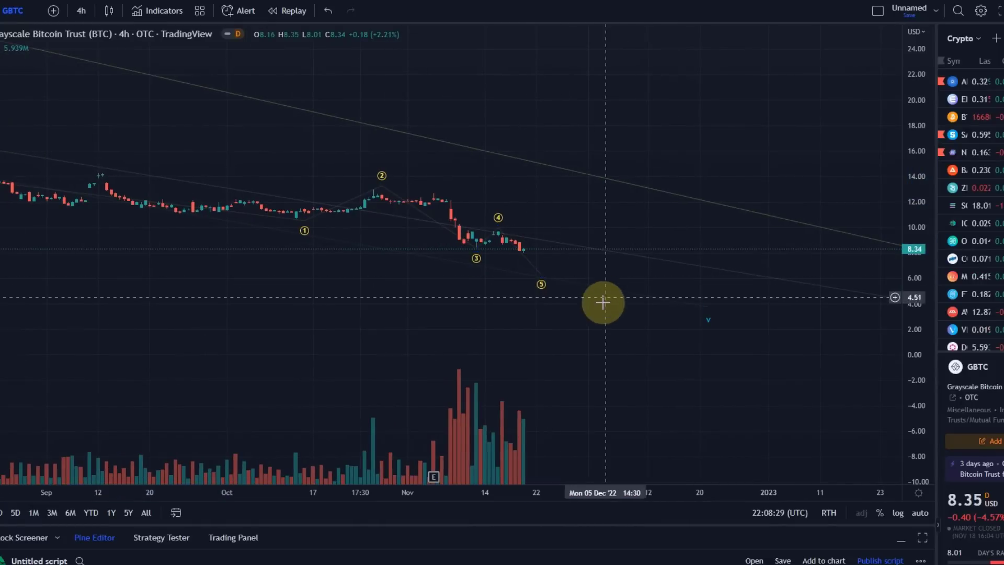
left_click_drag(704, 307, 557, 289)
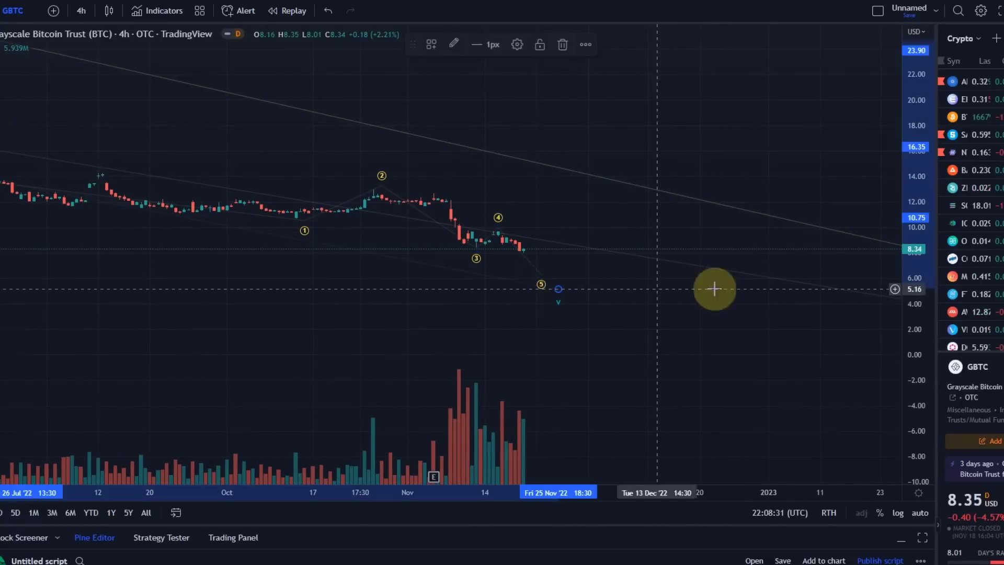
left_click_drag(911, 324, 916, 1)
scroll(706, 161, "up", 3)
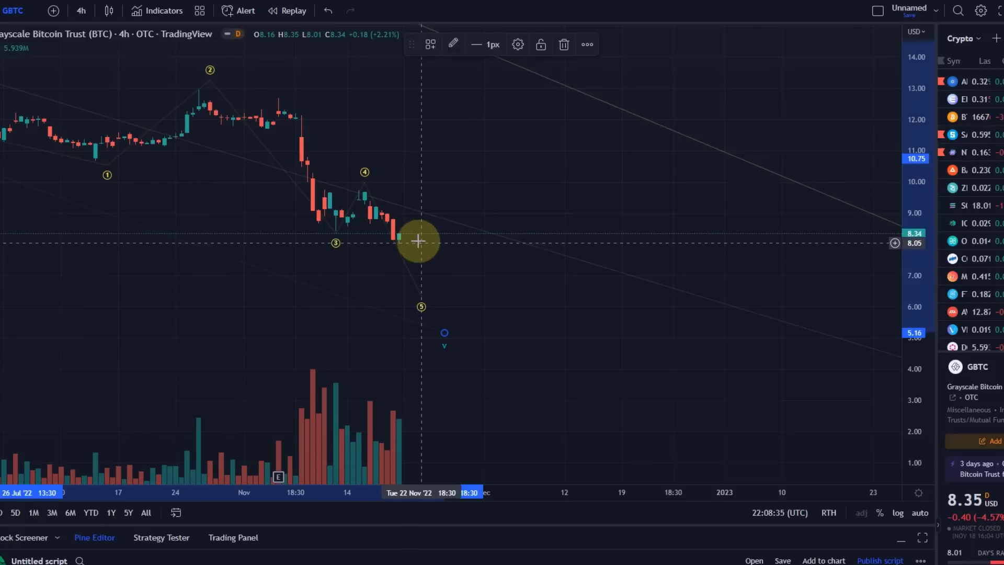
scroll(301, 224, "down", 2)
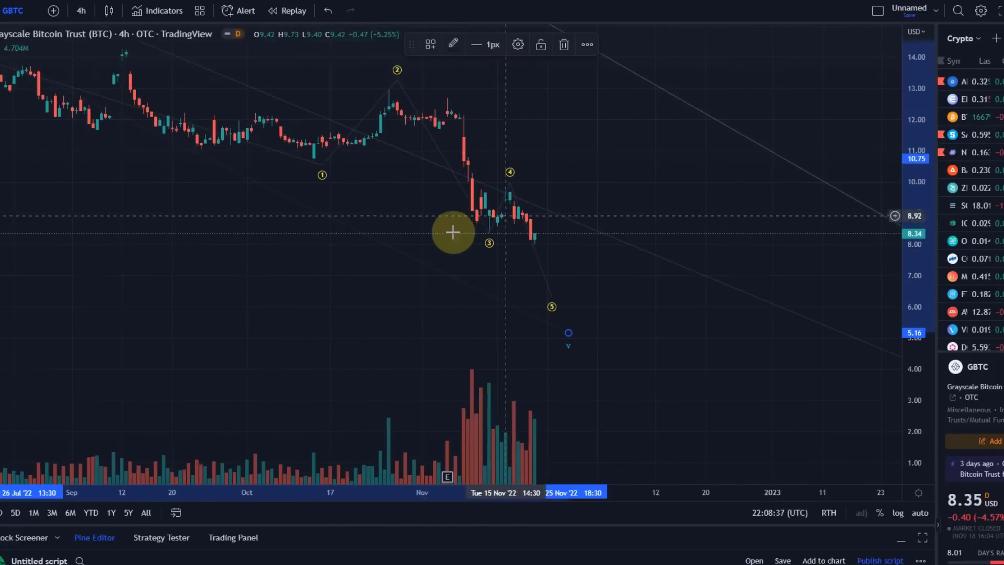
scroll(545, 259, "down", 3)
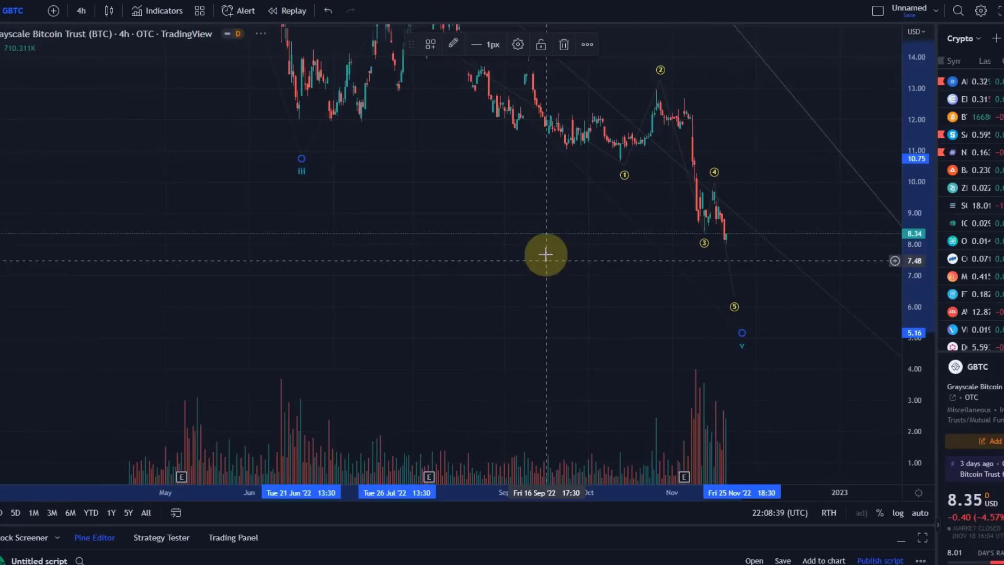
- Draw a yellow trend line beneath the lows, from about 12.5 in mid-August 2022 to about 6.74 on 15 December 2022
left_click_drag(926, 145, 920, 256)
scroll(641, 277, "up", 1)
scroll(641, 277, "up", 1)
left_click_drag(633, 276, 535, 290)
scroll(533, 289, "up", 2)
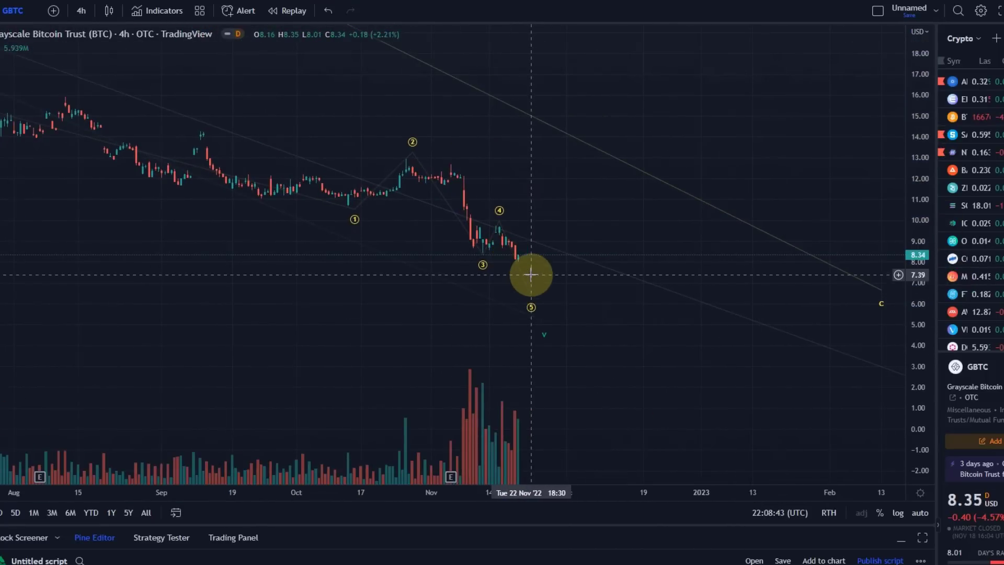
left_click_drag(296, 168, 455, 188)
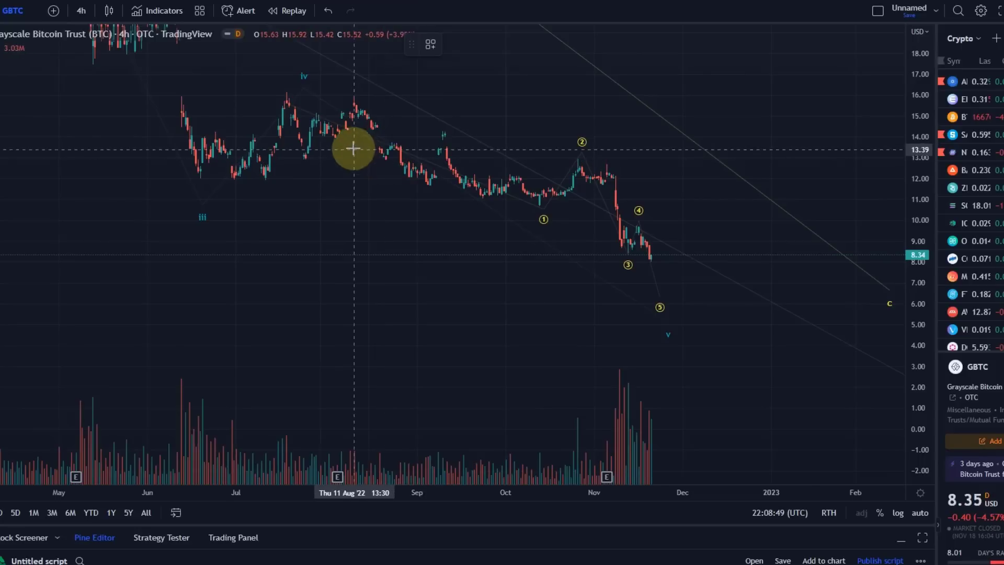
mouse_move(390, 168)
left_mouse_down()
mouse_move(725, 296)
mouse_move(724, 288)
left_mouse_up()
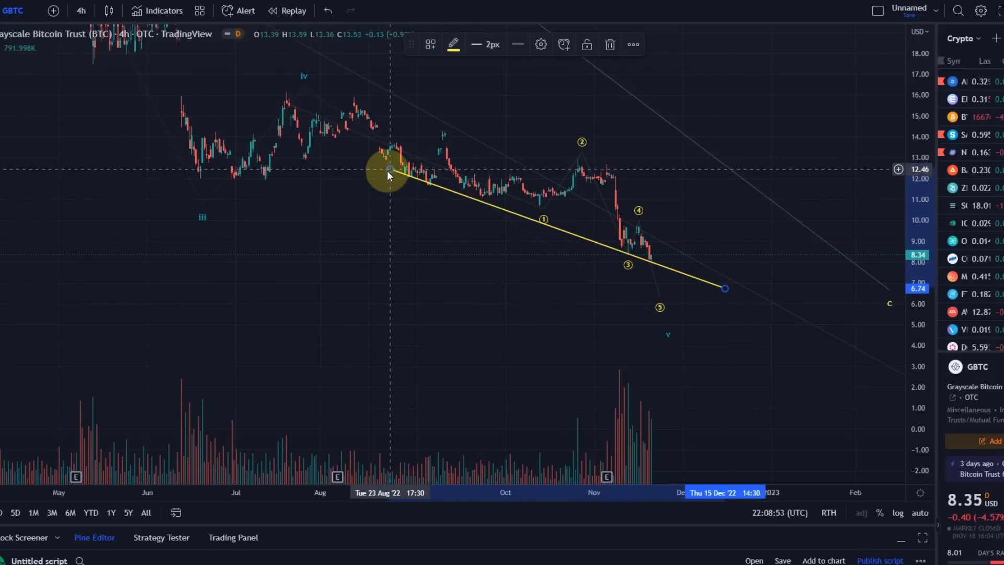
left_click_drag(389, 171, 378, 169)
- Switch the chart to the 1-hour interval and move Micro point 4 to about 9.8 on 15 November and Subminuette point v to about 5.5
left_click_drag(833, 325, 701, 324)
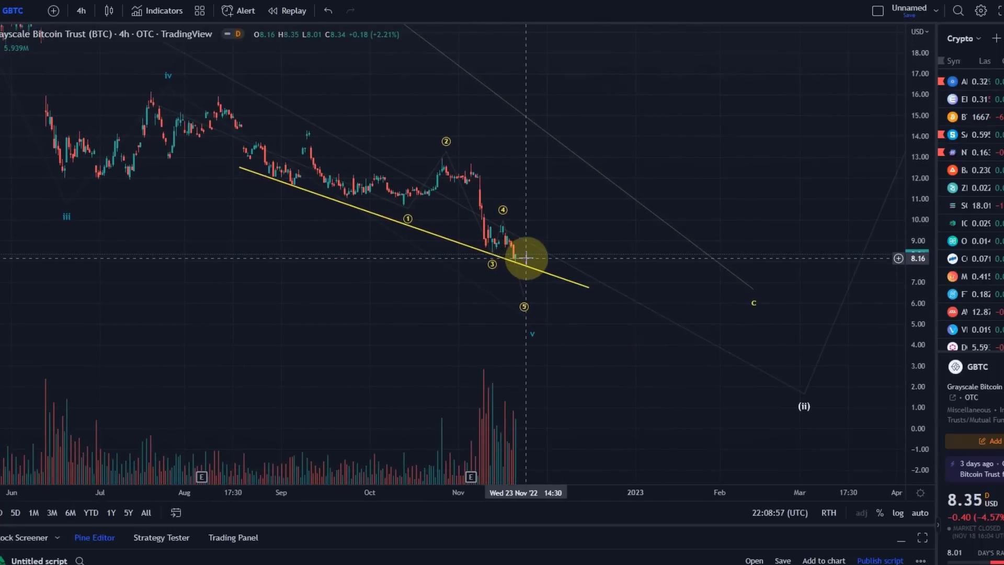
scroll(543, 268, "down", 2)
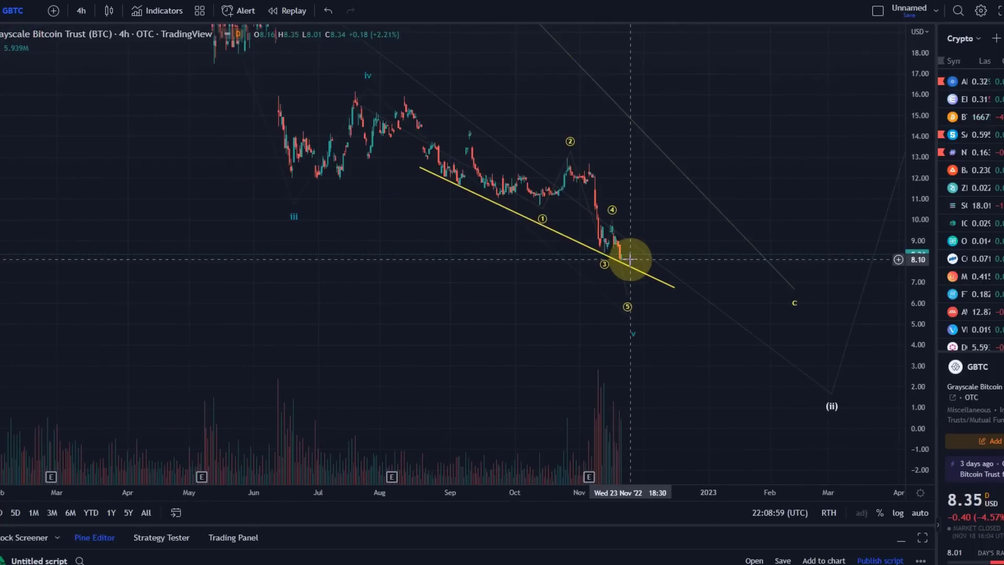
scroll(623, 259, "up", 3)
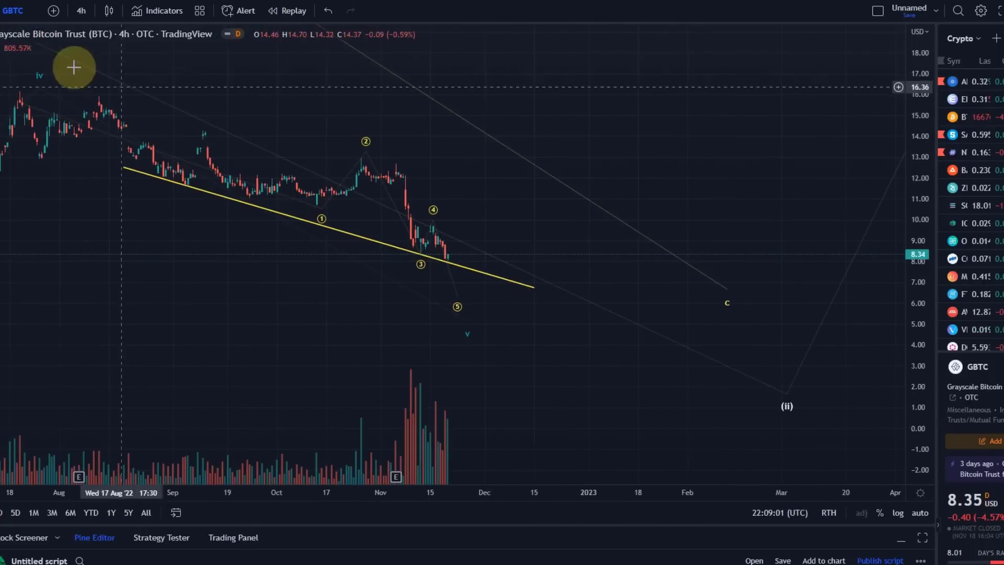
left_click(80, 12)
left_click(93, 203)
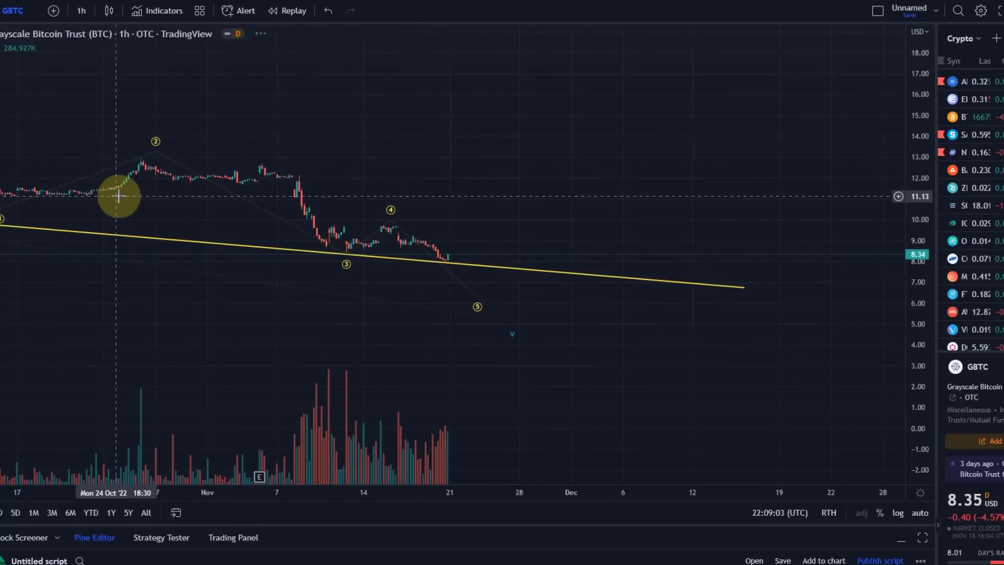
left_click_drag(907, 315, 894, 85)
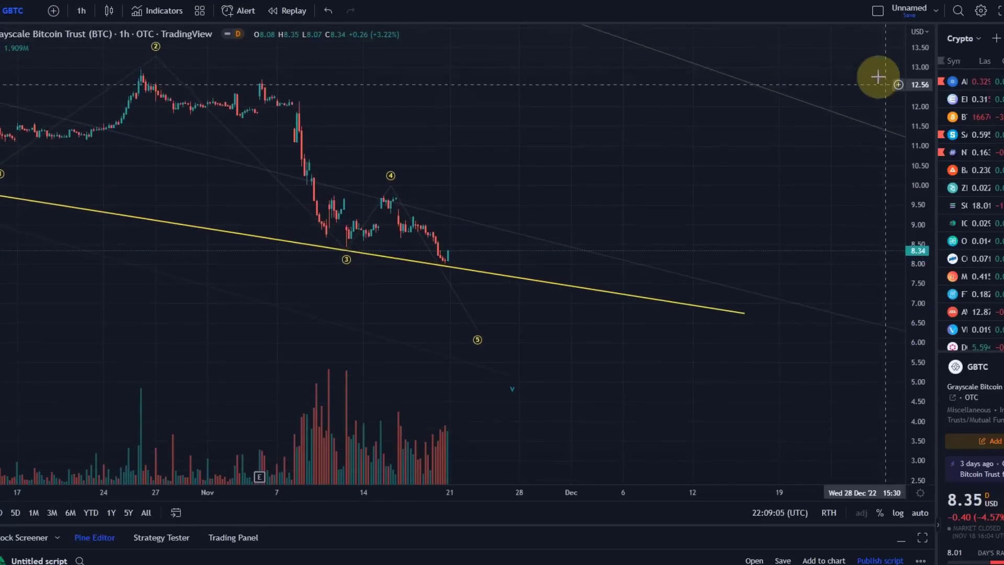
left_click(390, 184)
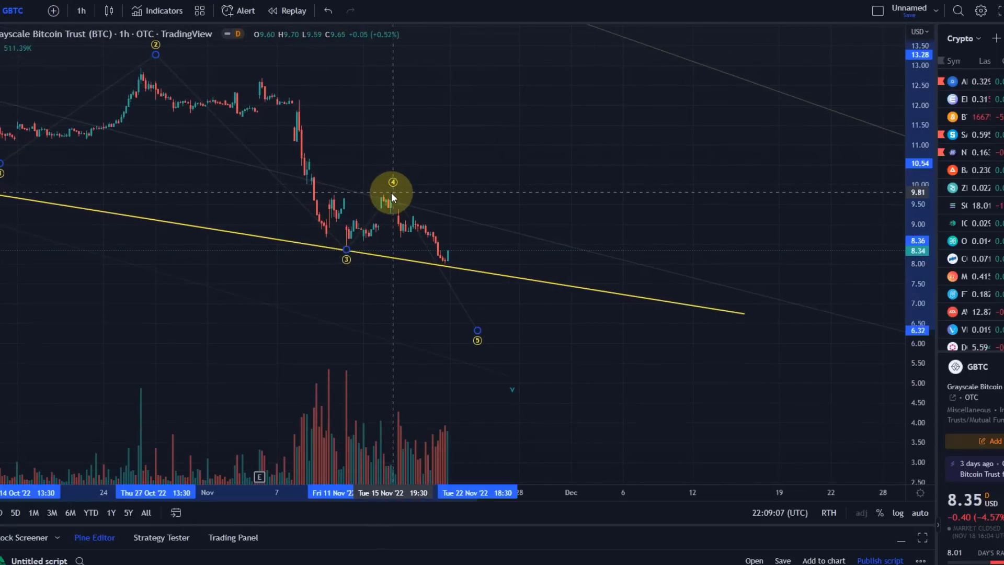
left_click_drag(388, 183, 487, 361)
left_click(1, 175)
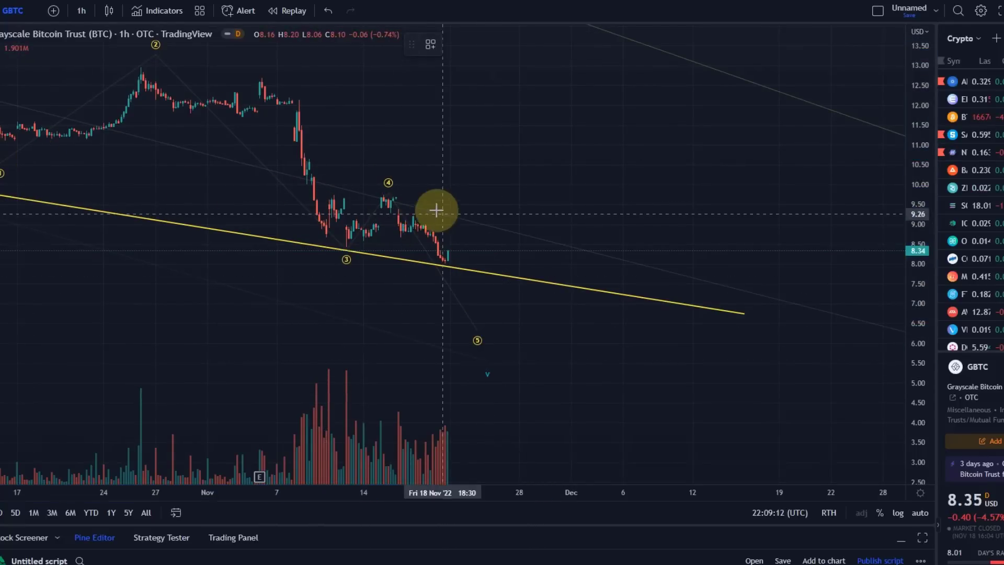
- Try an impulse wave inside Micro wave 5, starting at about 9.74 and passing through 8.75, 9.16, 7.98 and 8.31 to 6.85
left_click(383, 195)
left_click(413, 223)
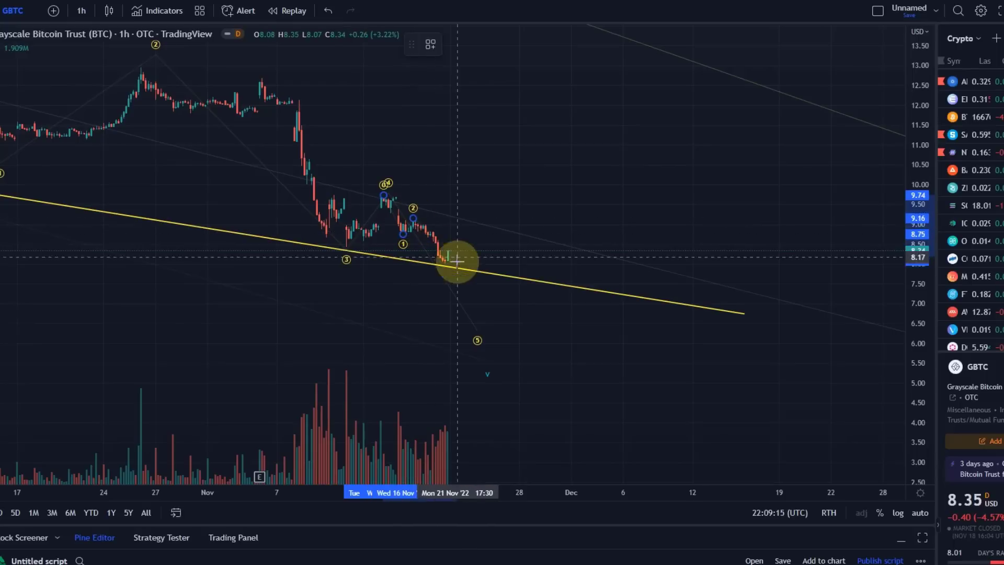
left_click(453, 252)
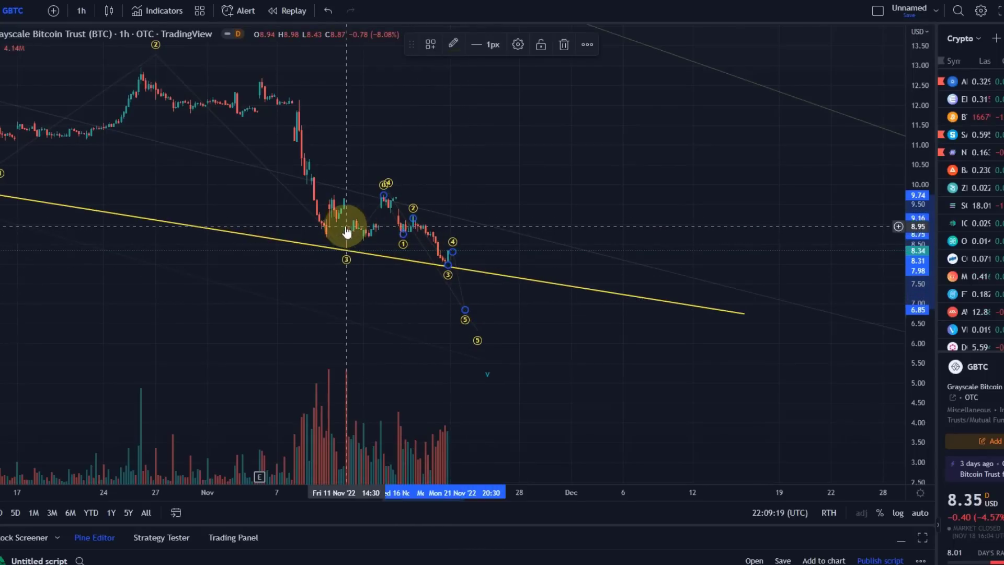
key("Escape")
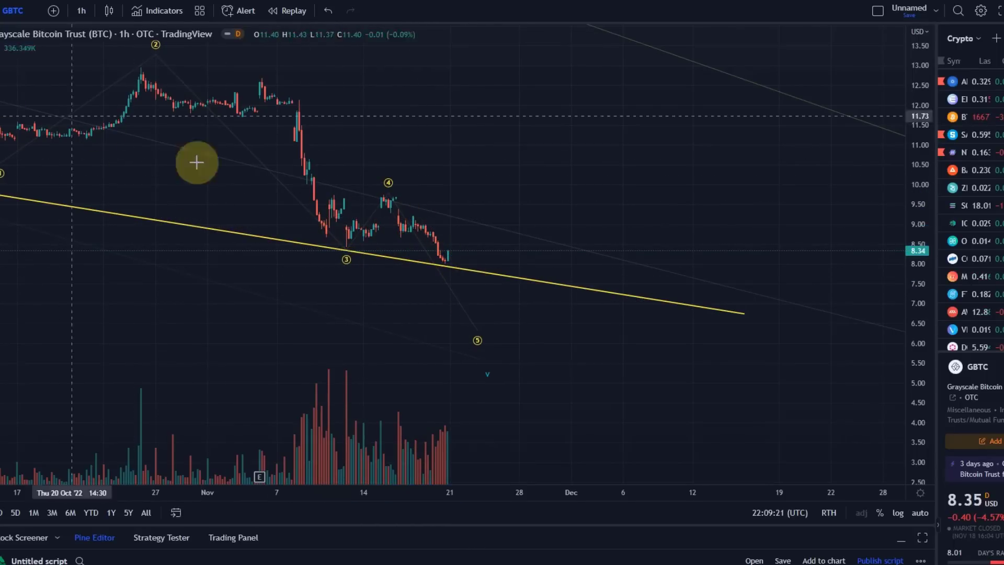
- Measure downside targets with a trend-based Fib extension through about 9.72, 8.71 and 9.22, and delete it
left_click(383, 203)
mouse_move(380, 195)
left_mouse_down()
mouse_move(402, 237)
mouse_move(560, 217)
mouse_move(578, 253)
mouse_move(591, 215)
left_mouse_up()
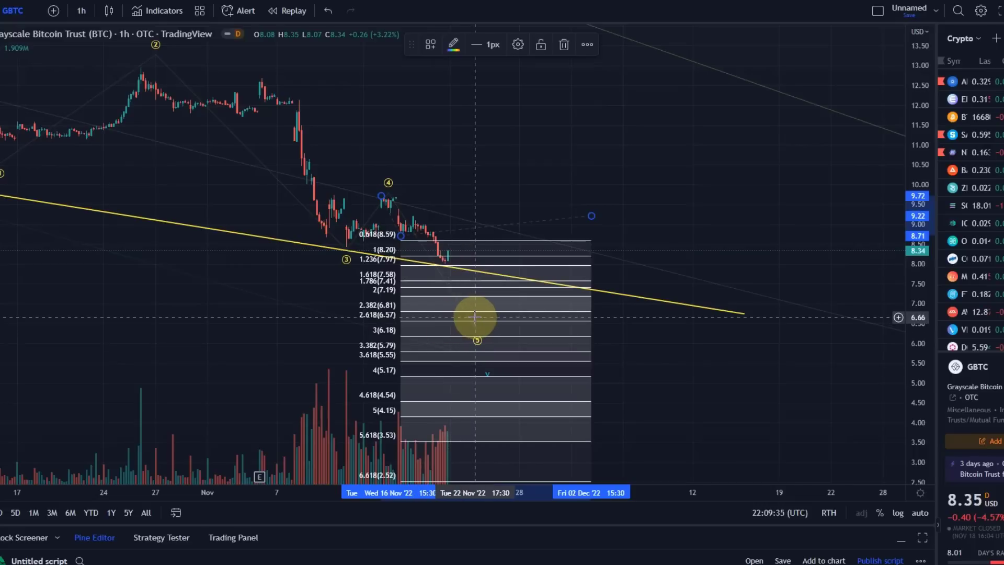
key("Delete")
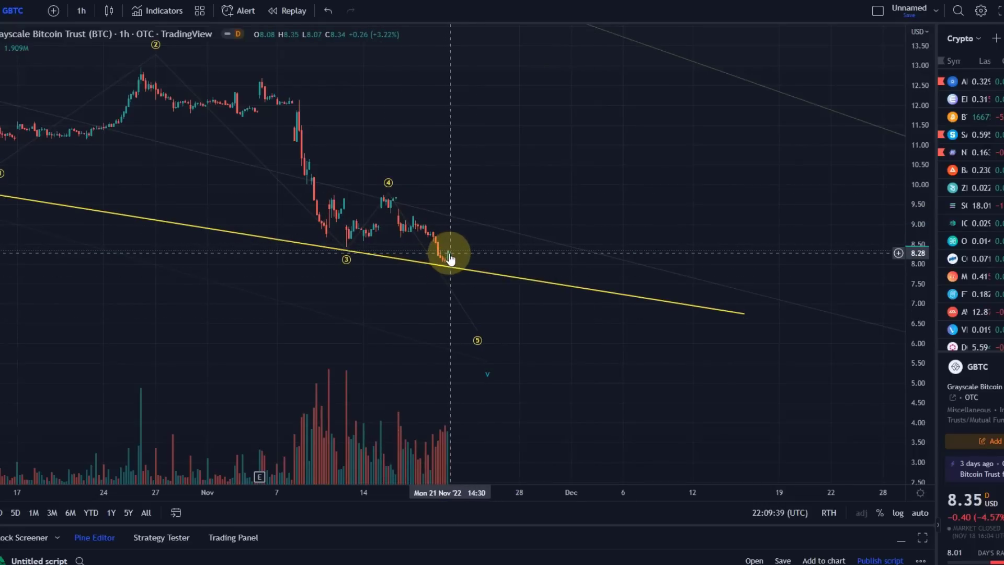
- Measure the latest decline with a Fib Retracement from 9.22 to 8.03, examine its levels, and delete it
scroll(372, 231, "up", 5)
left_click_drag(394, 218, 629, 226)
left_click_drag(921, 289, 497, 130)
left_click(0, 82)
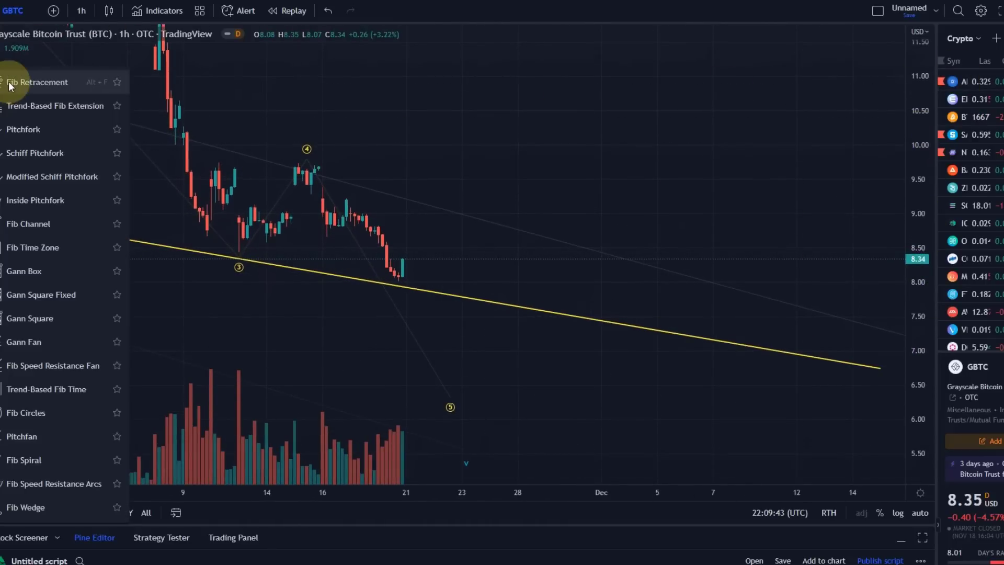
left_click(11, 83)
left_click_drag(331, 198, 492, 279)
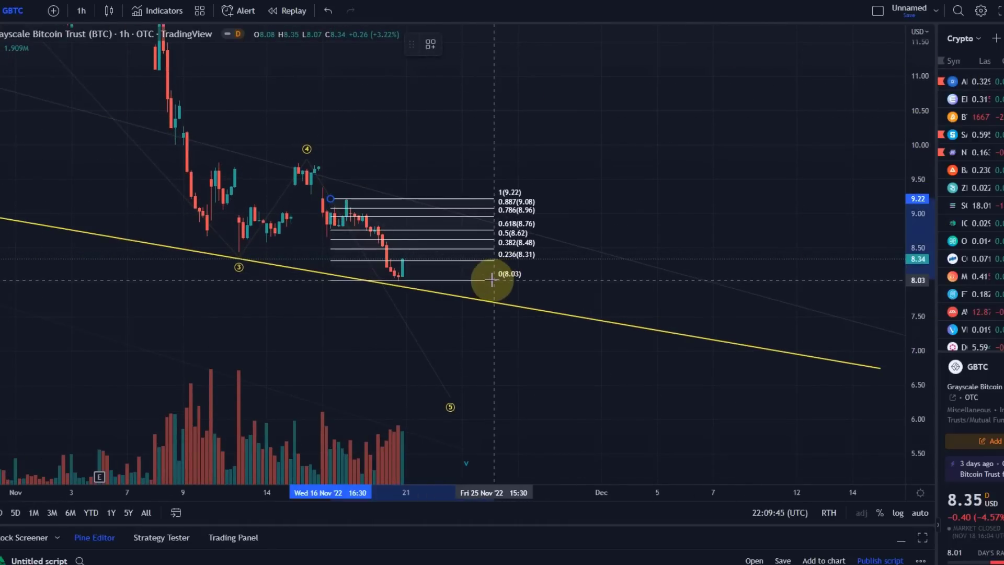
left_click_drag(920, 365, 409, 291)
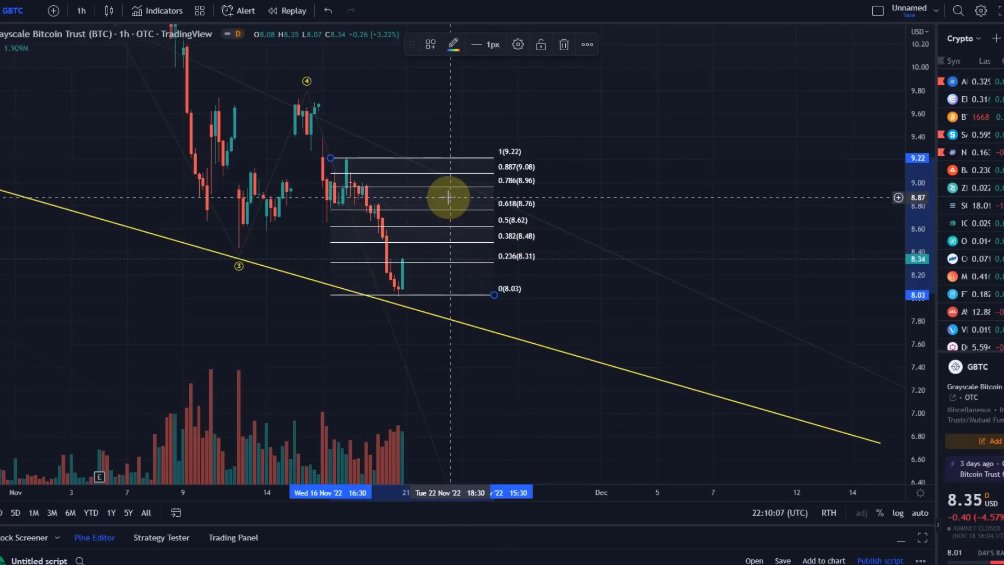
scroll(470, 240, "down", 2)
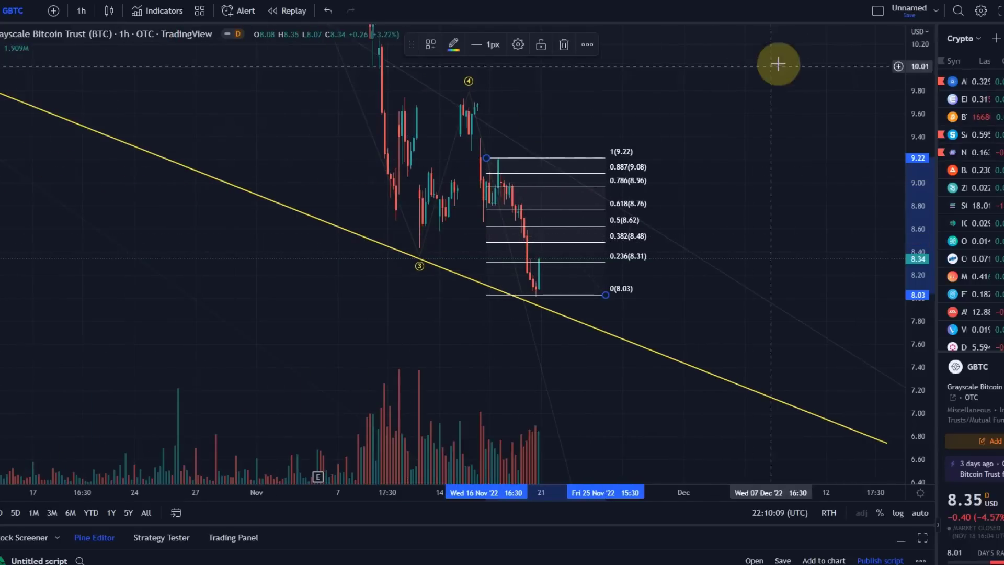
left_click_drag(910, 125, 921, 264)
scroll(605, 275, "down", 3)
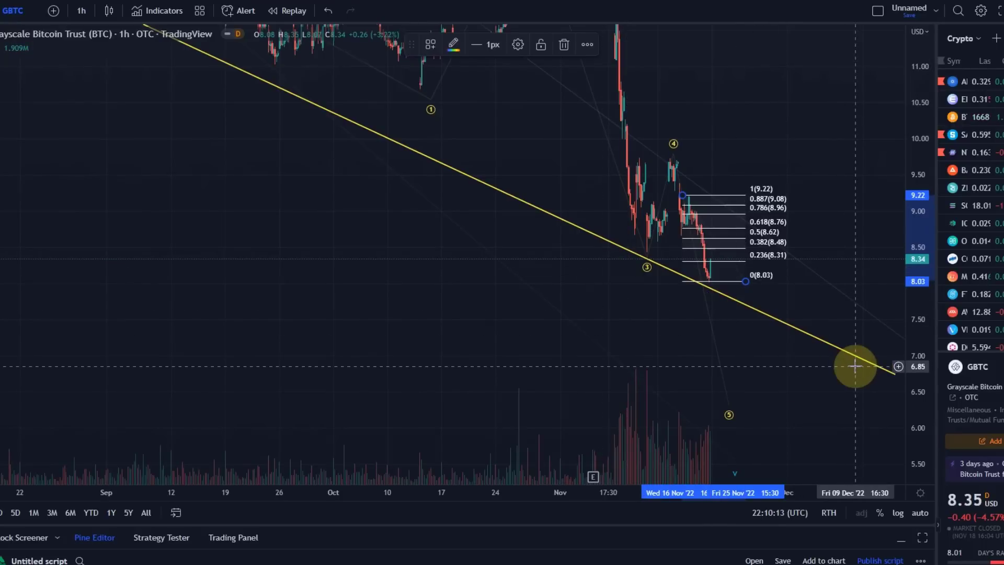
key("Delete")
left_click_drag(915, 126, 965, 379)
scroll(476, 218, "down", 5)
left_click_drag(584, 271, 436, 317)
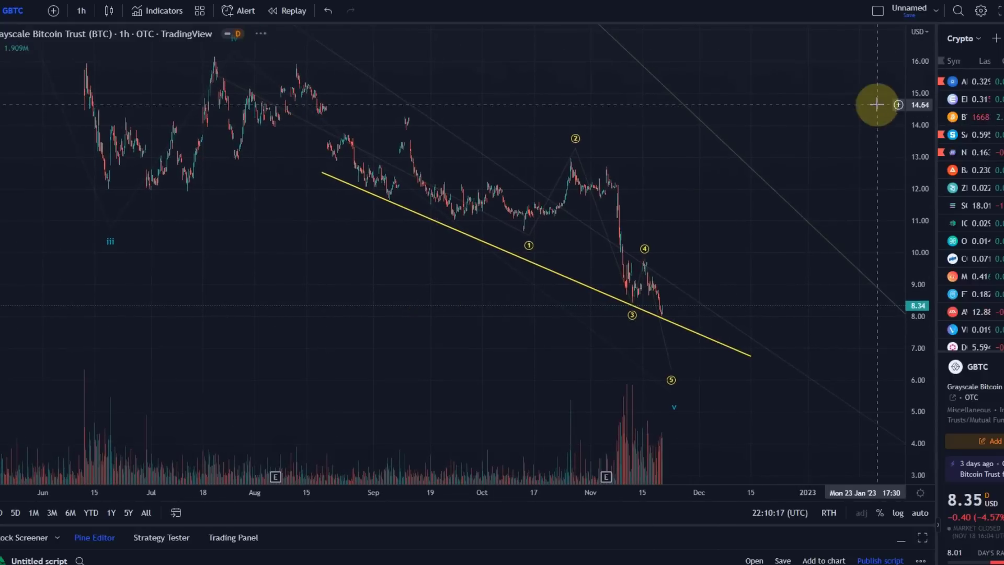
left_click(936, 12)
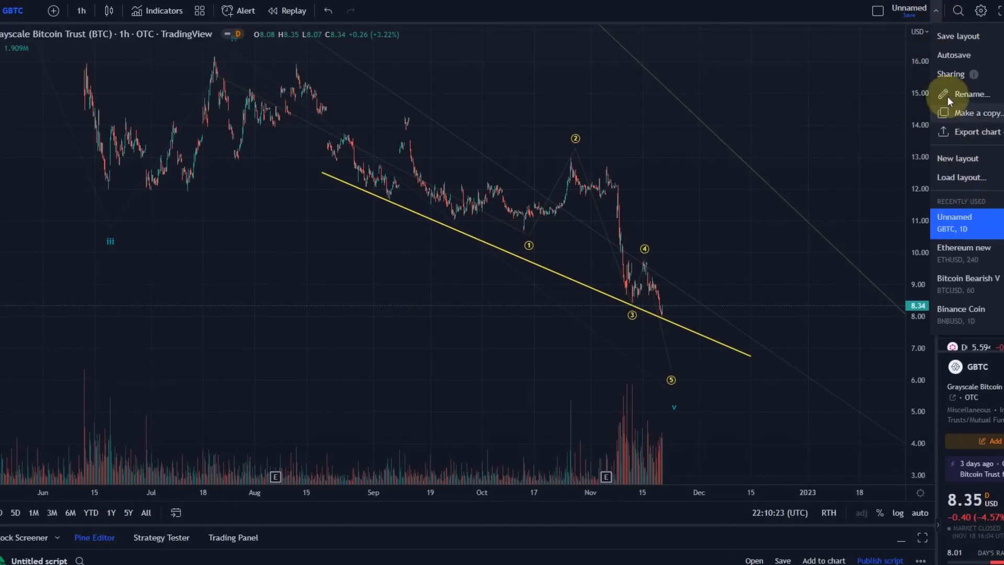
left_click(819, 129)
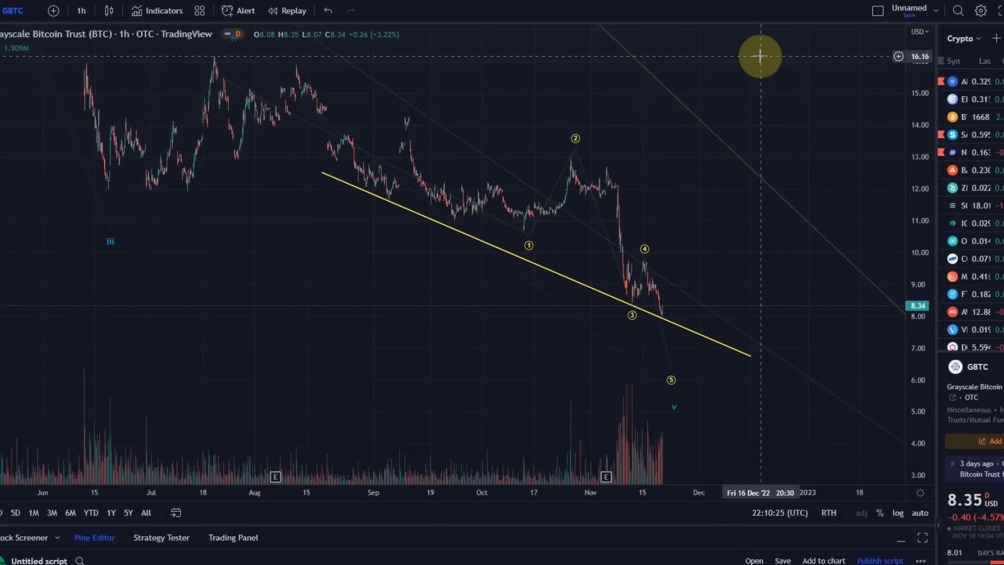